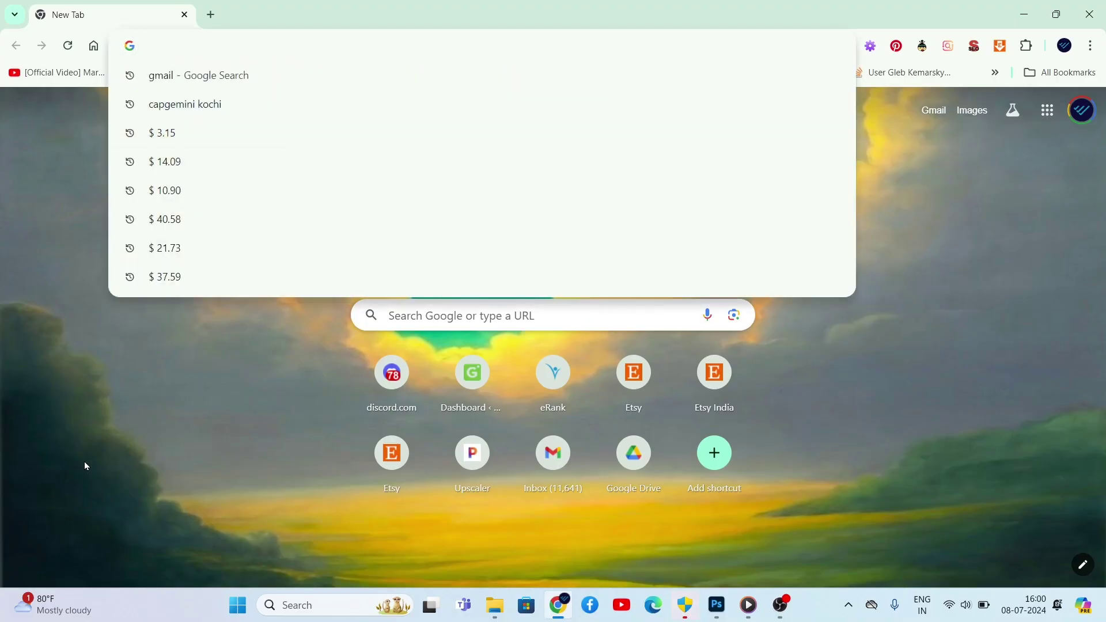
Load stylar.ai in the new Chrome tab.
type("ai")
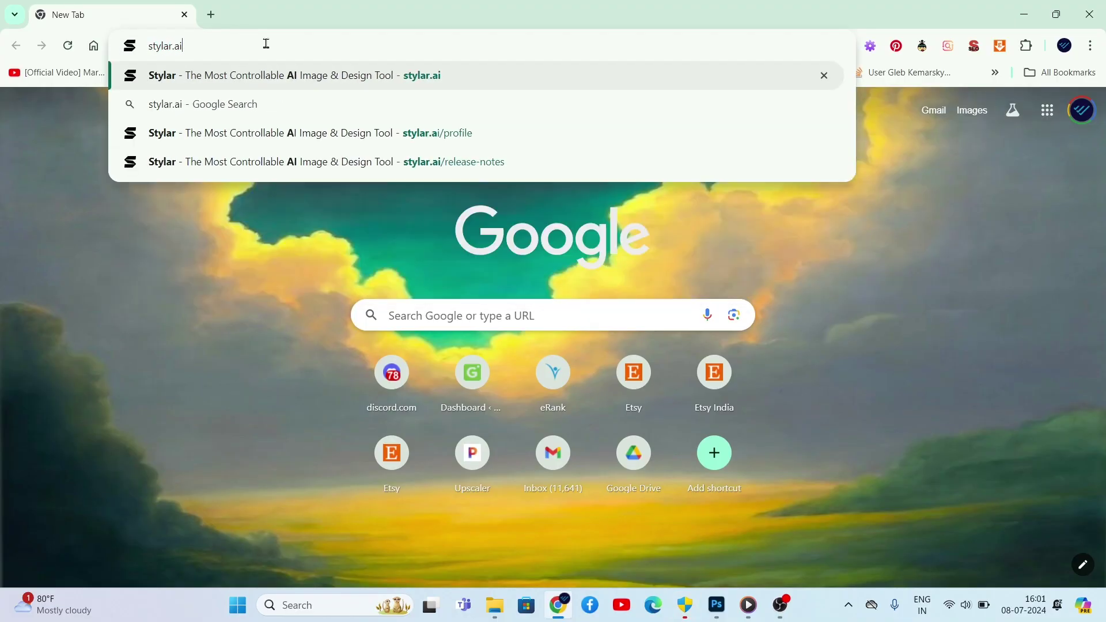
key("Return")
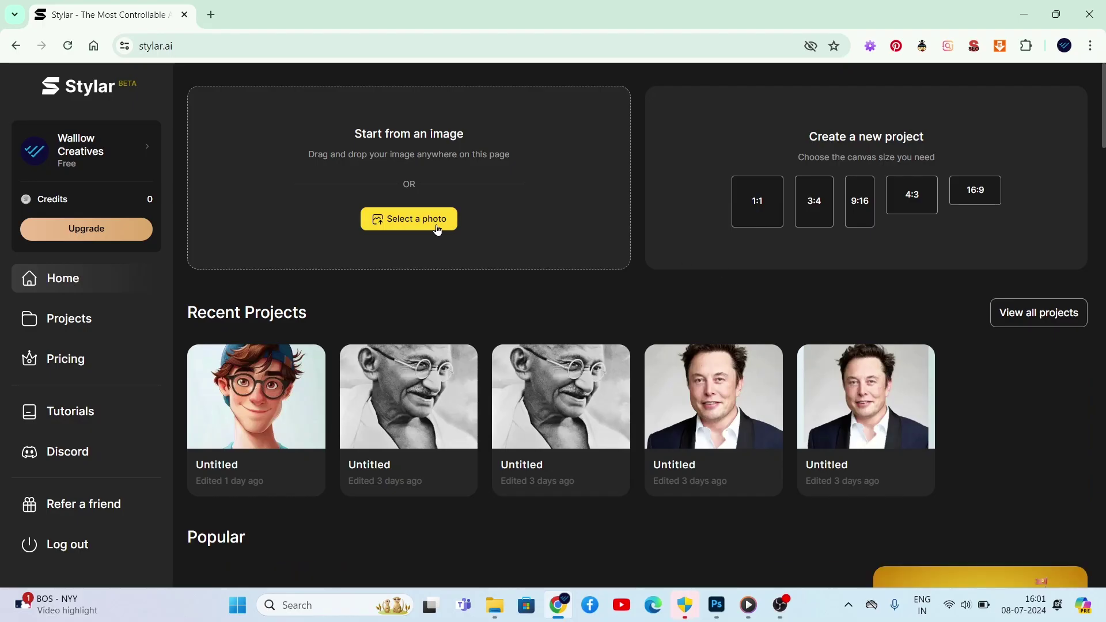
Upload the Ink-sketch_1 portrait to the Stylar canvas.
left_click(437, 228)
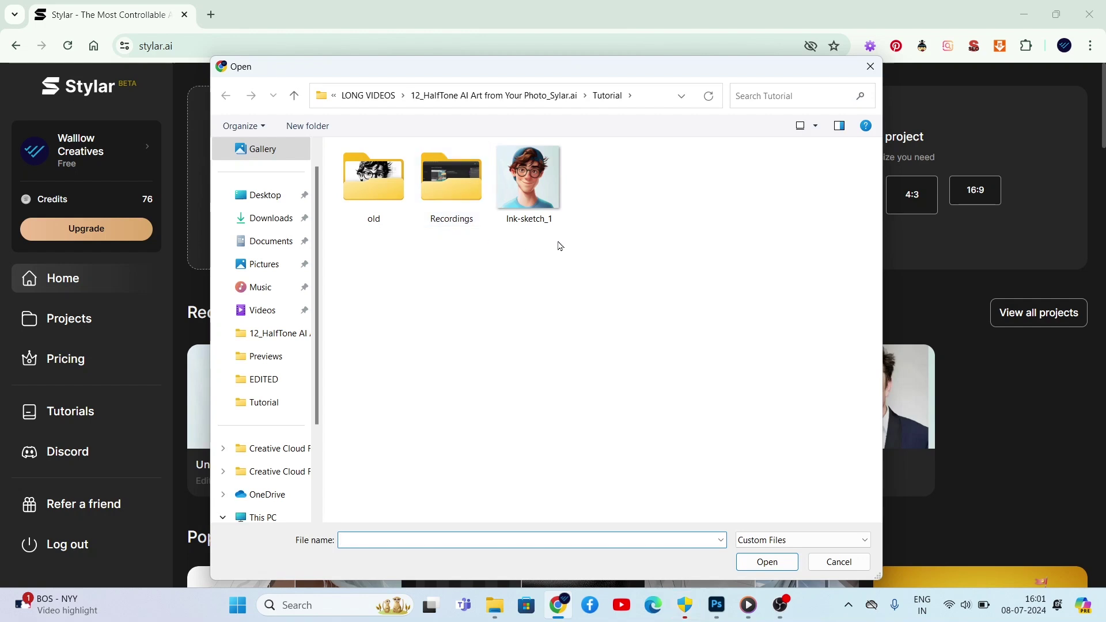
left_click(547, 195)
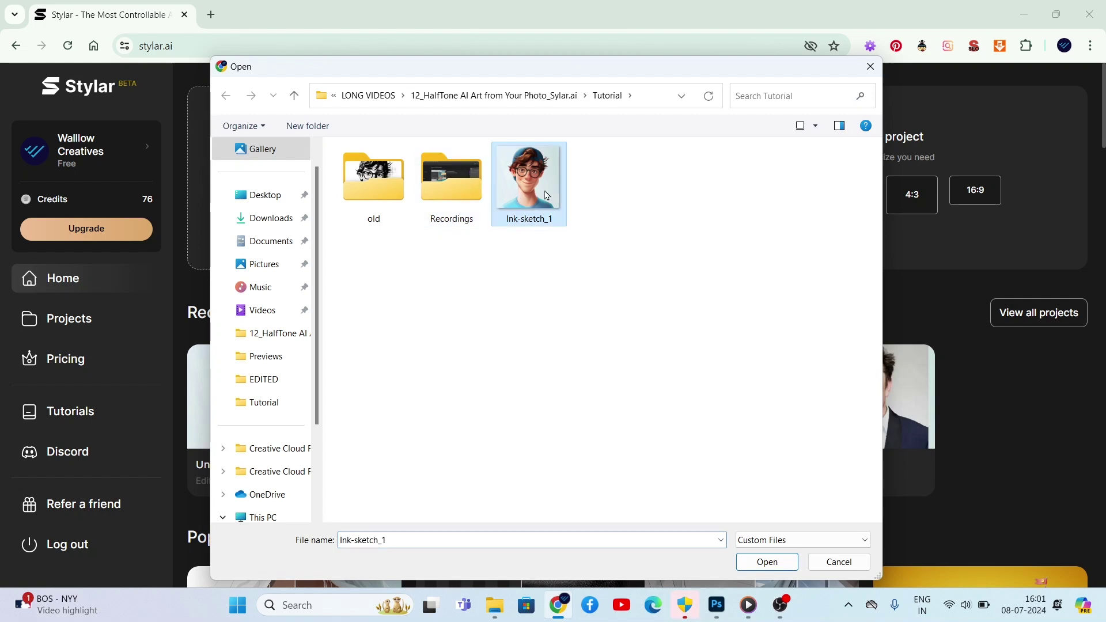
left_click(780, 569)
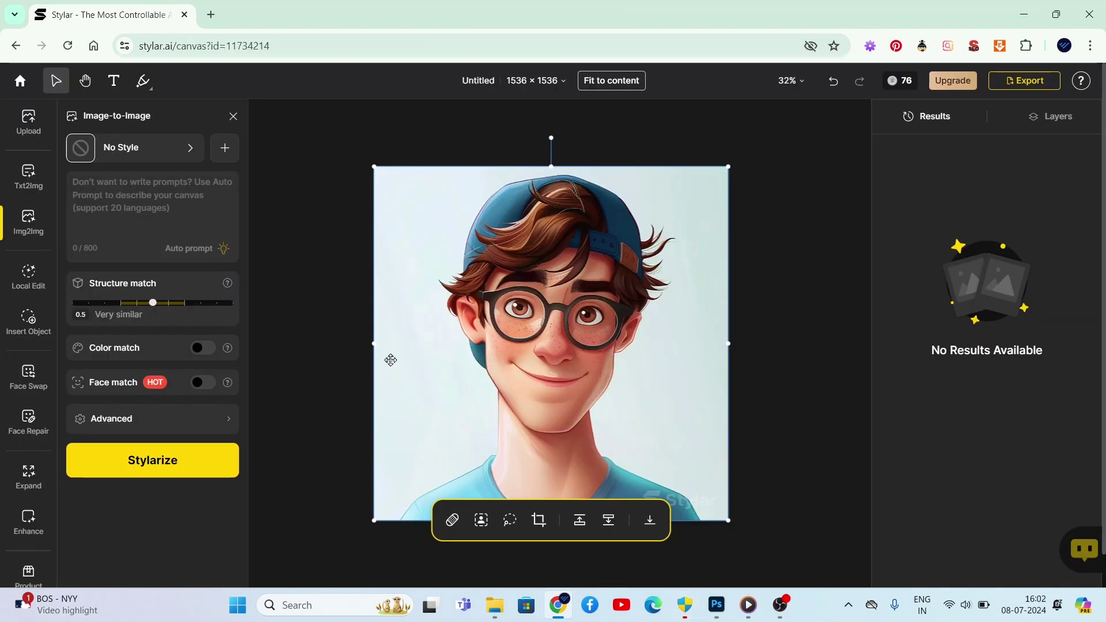
Set the image-to-image style to Inked Realism.
left_click(169, 156)
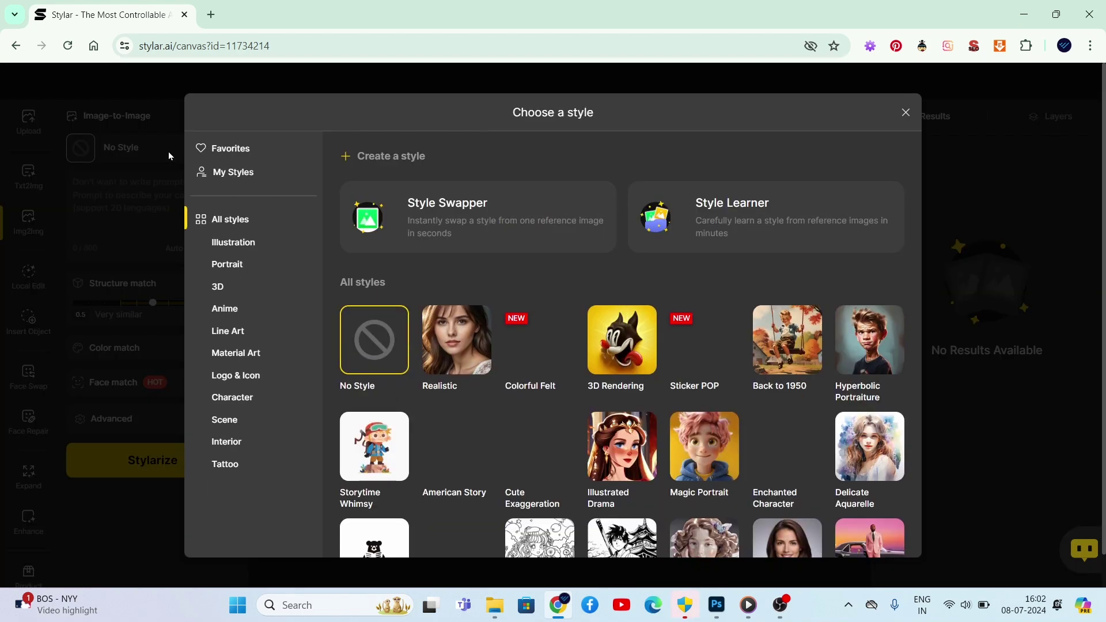
scroll(373, 358, "down", 5)
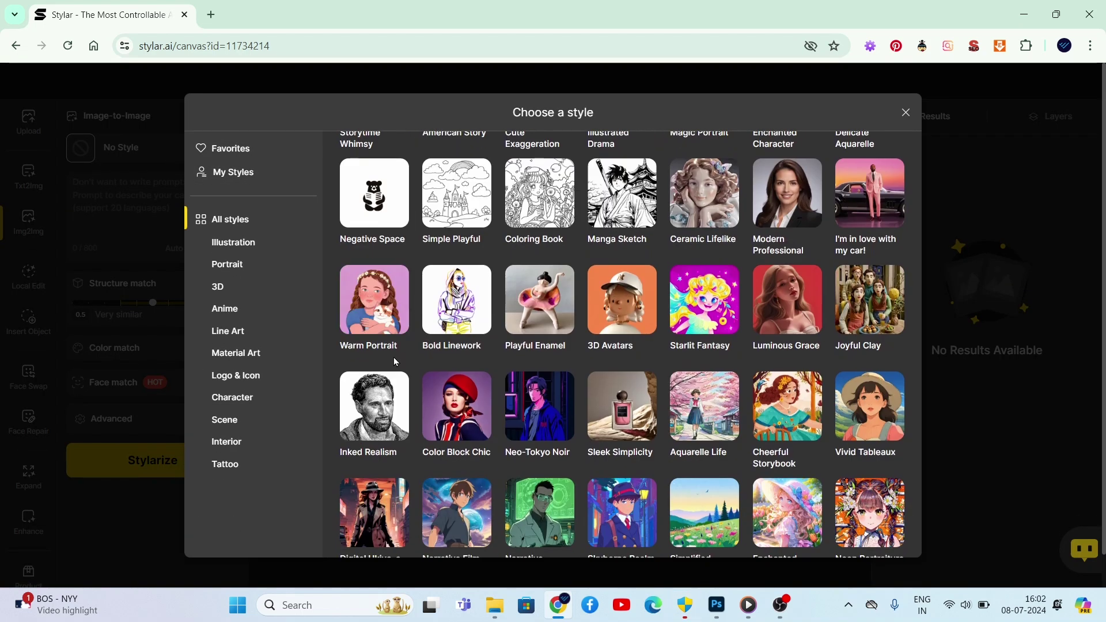
left_click(381, 410)
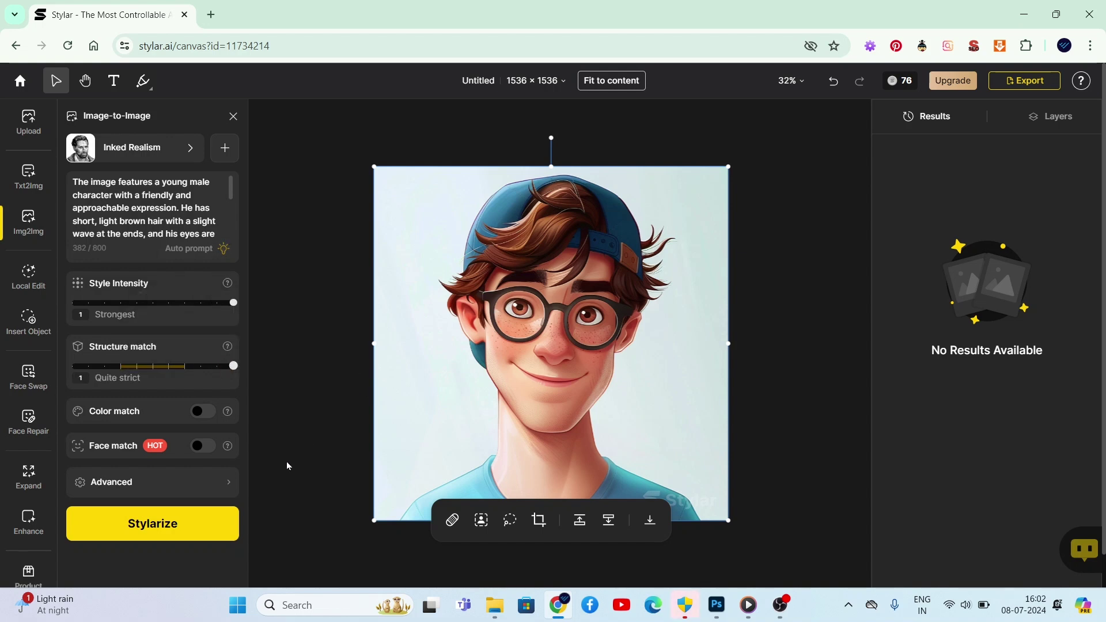
Stylarize the portrait and preview the four Inked Realism results.
left_click(156, 524)
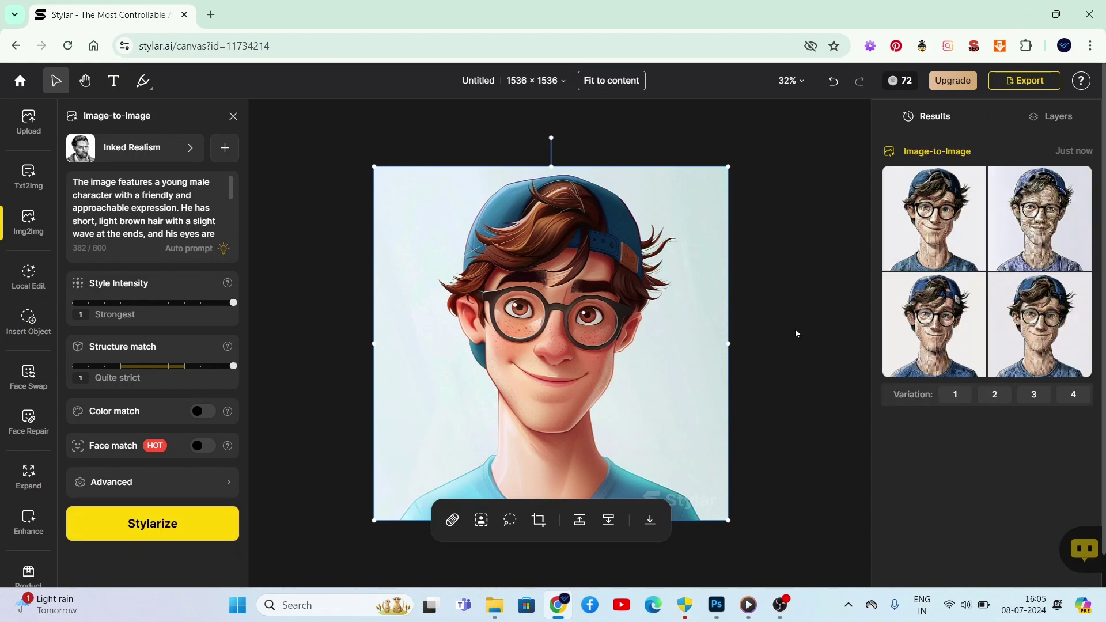
mouse_move(946, 238)
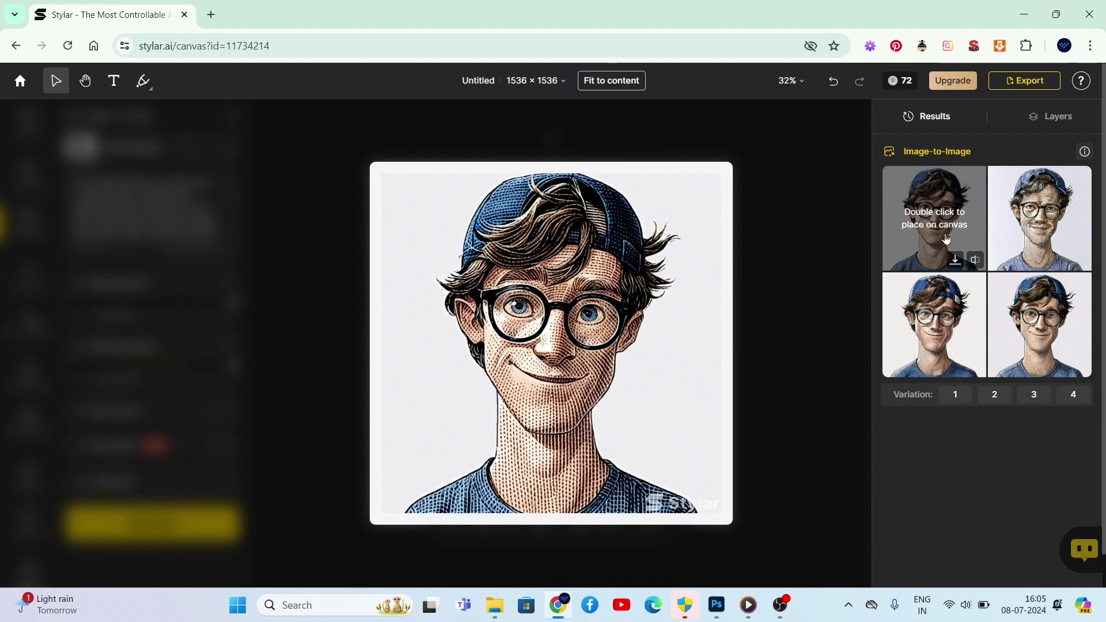
mouse_move(1042, 240)
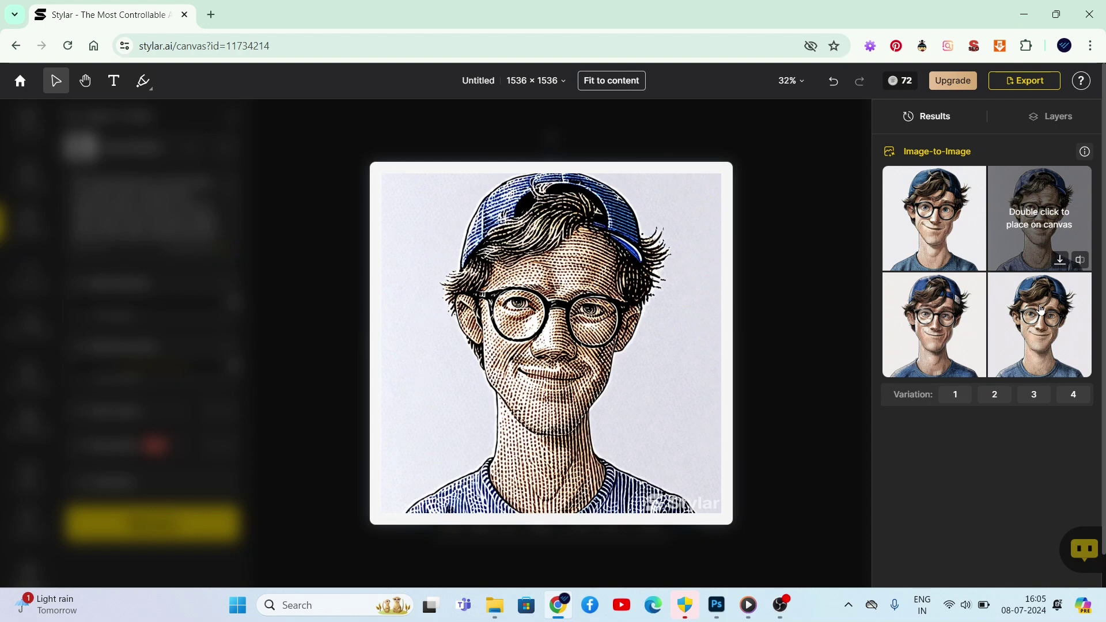
mouse_move(1040, 320)
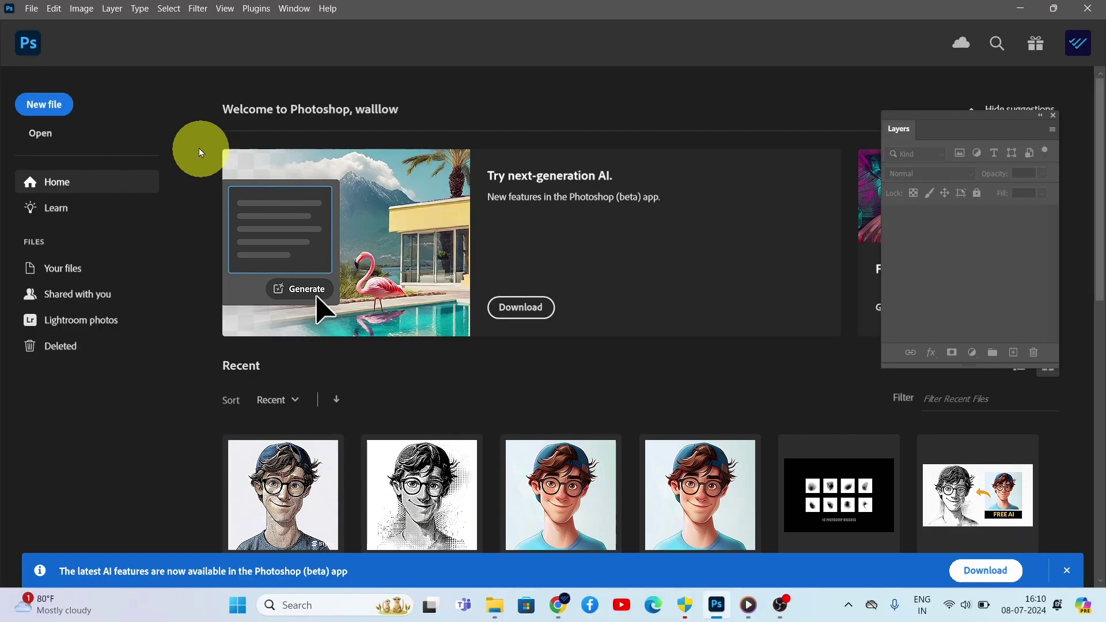
Open Ink-sketch_1 in Photoshop.
left_click(32, 10)
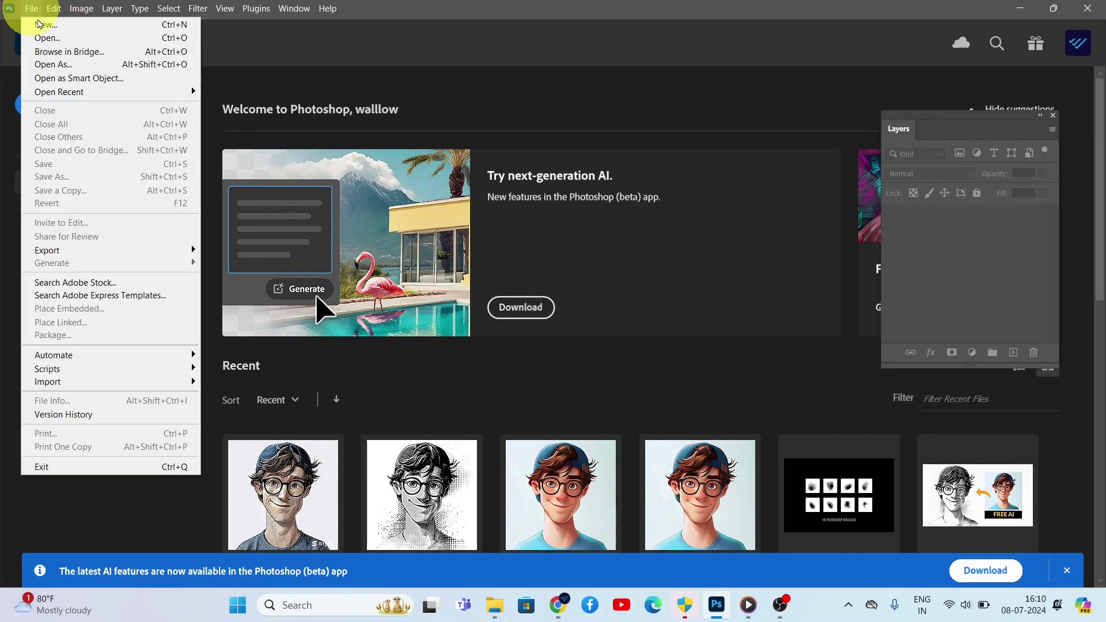
left_click(35, 32)
left_click(338, 120)
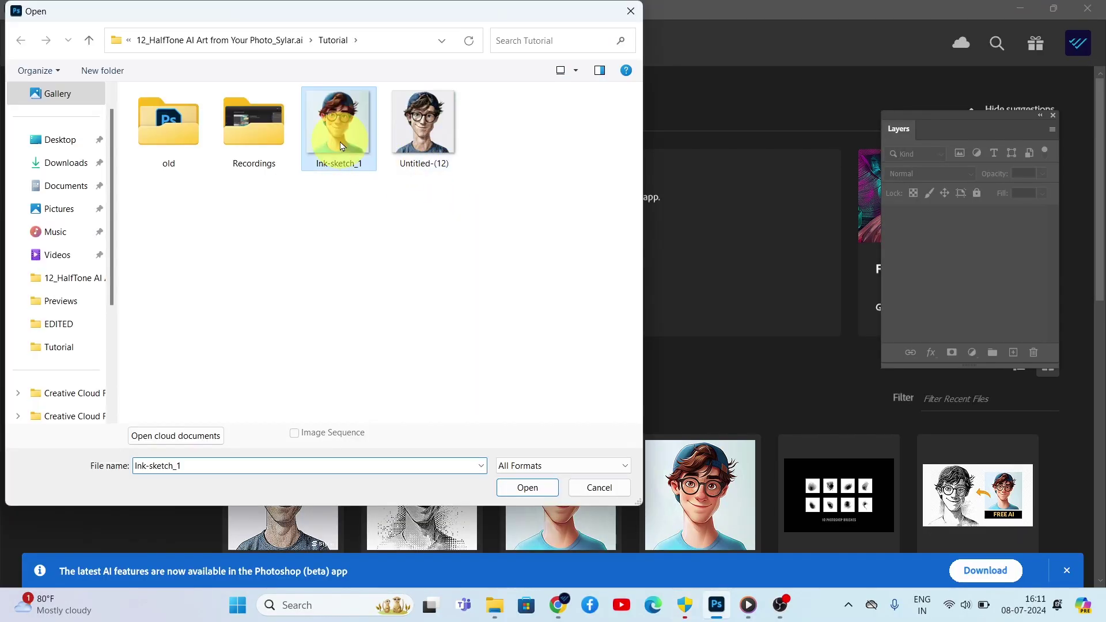
left_click(527, 487)
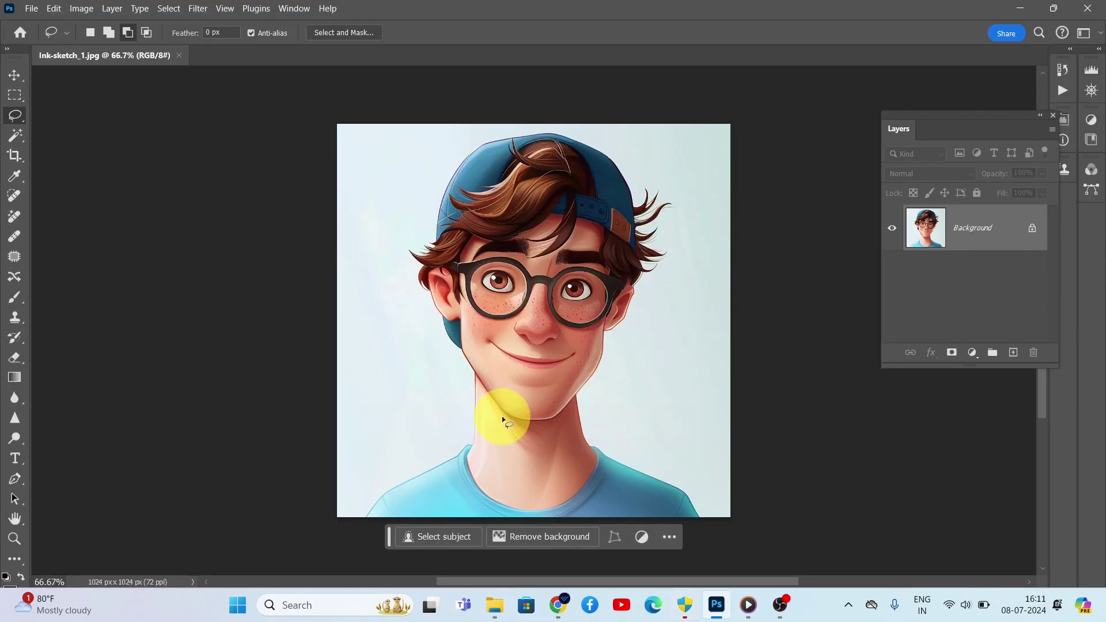
Place the Untitled-(12) sketch as an embedded layer on the canvas.
left_click(32, 10)
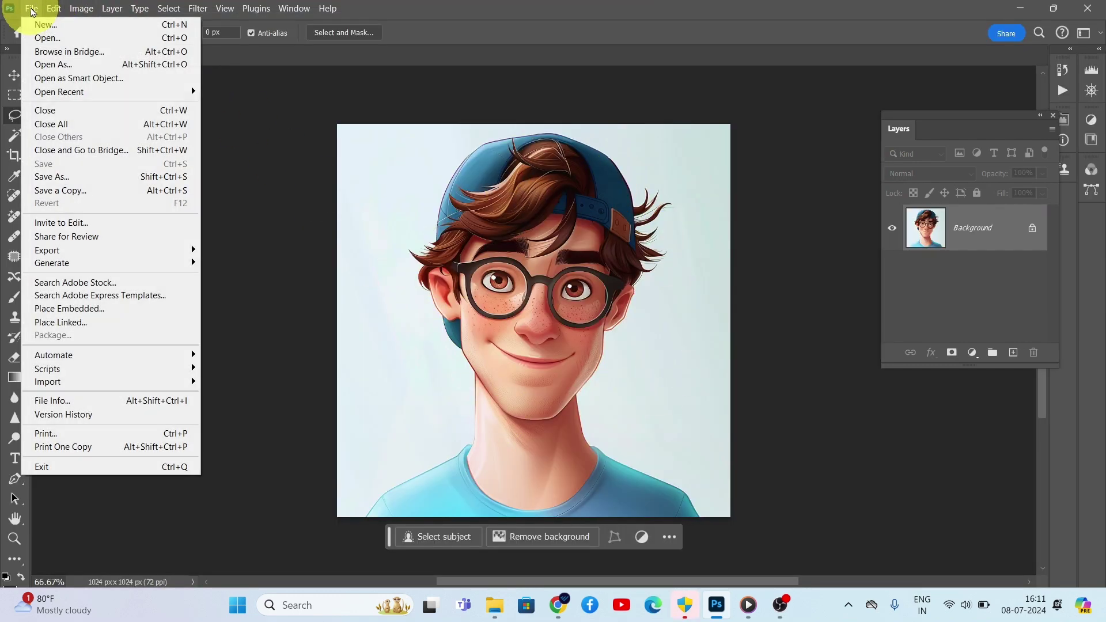
left_click(93, 314)
left_click(425, 118)
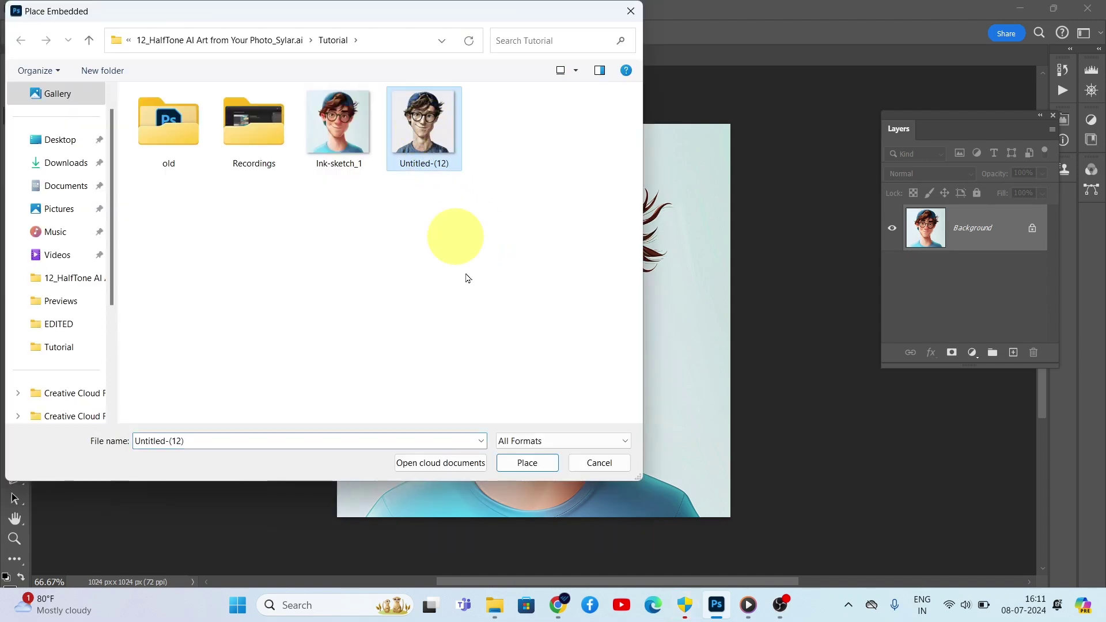
left_click(527, 463)
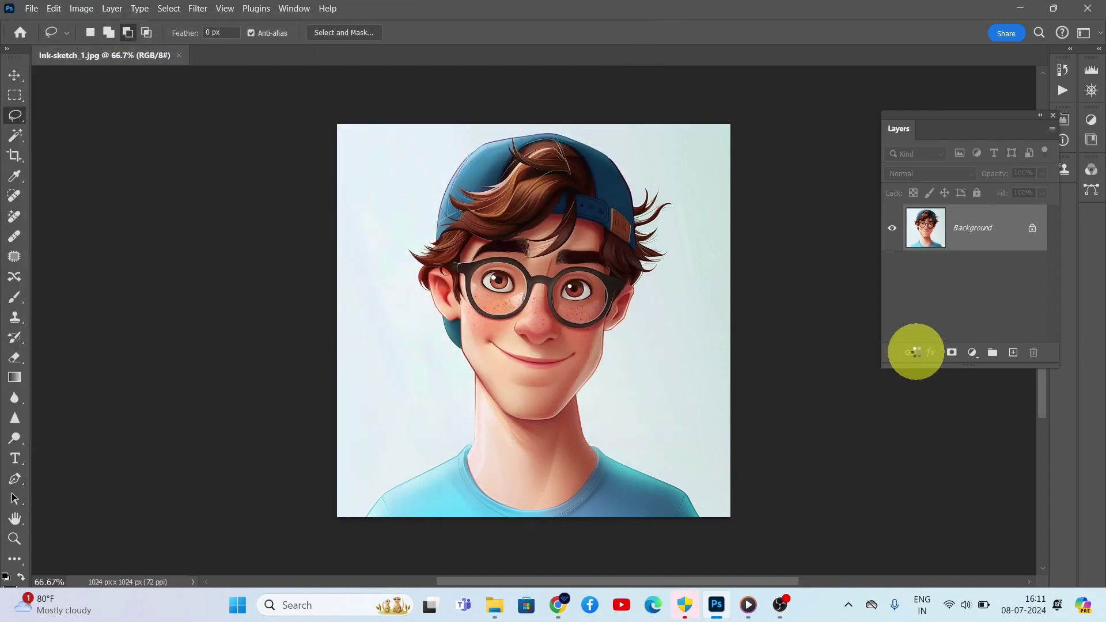
Commit the placed Untitled-(12) sketch and rasterize its layer.
left_click(760, 287)
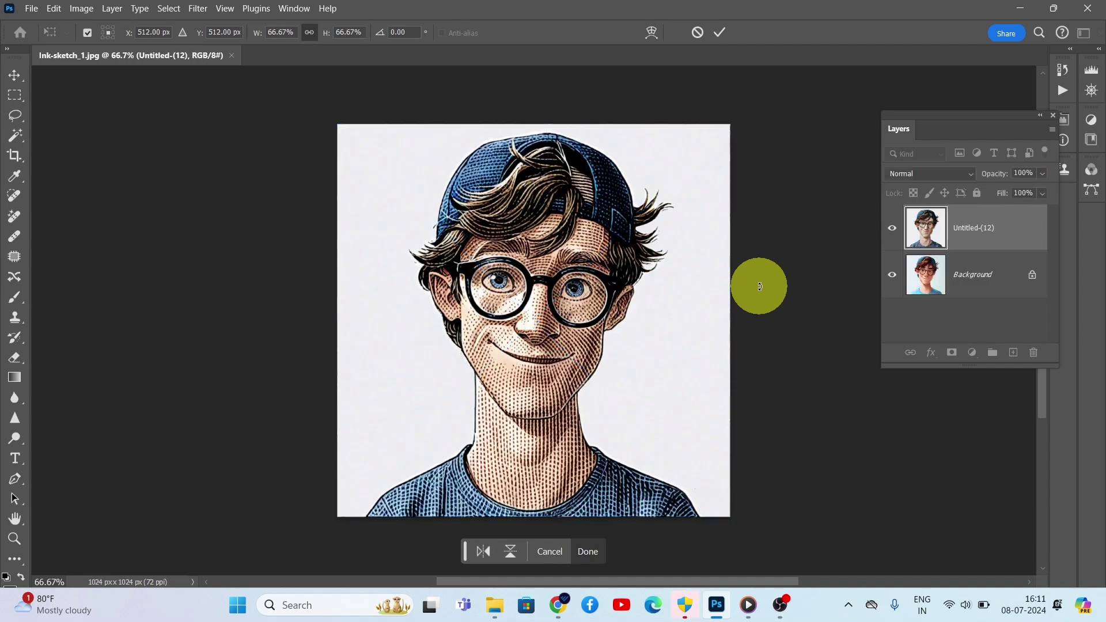
left_click(925, 214)
right_click(969, 218)
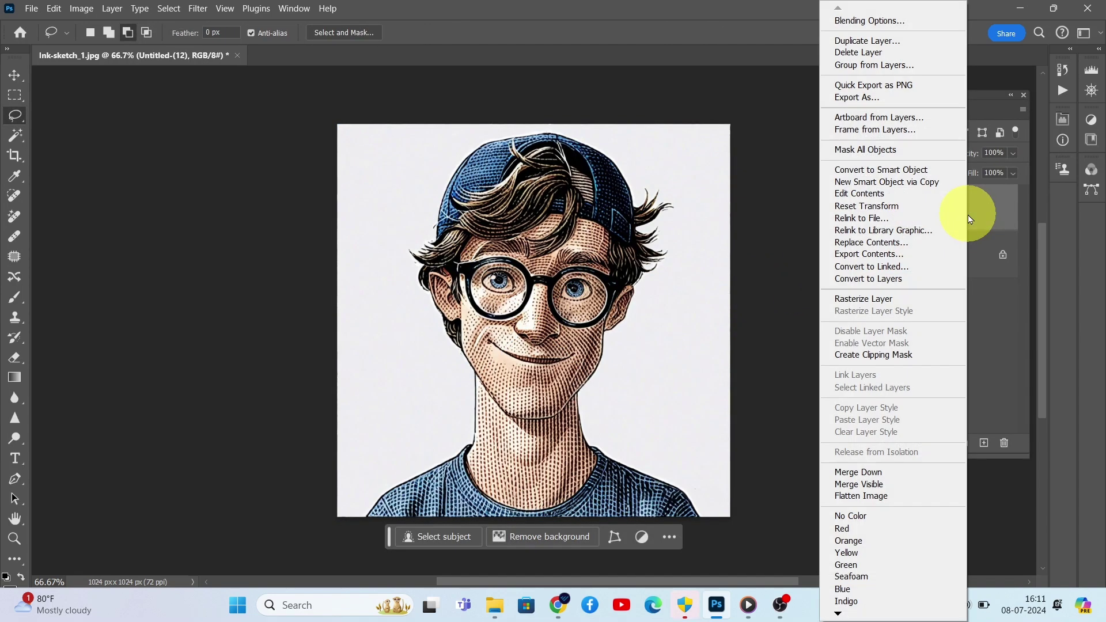
left_click(928, 298)
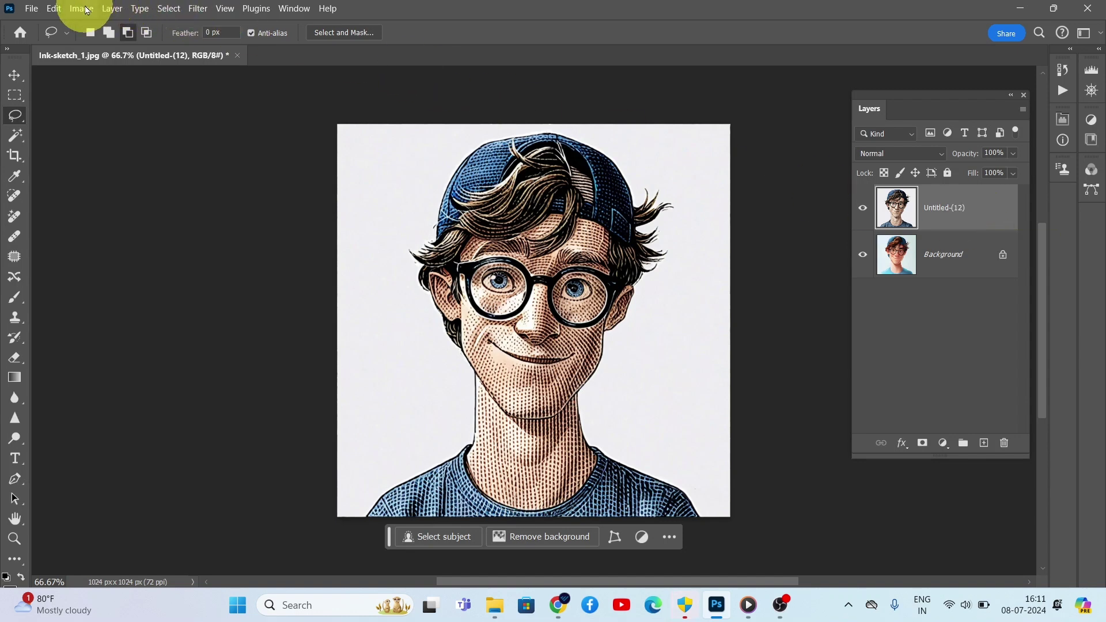
Apply a Threshold of 128 to the sketch layer.
left_click(81, 8)
mouse_move(208, 45)
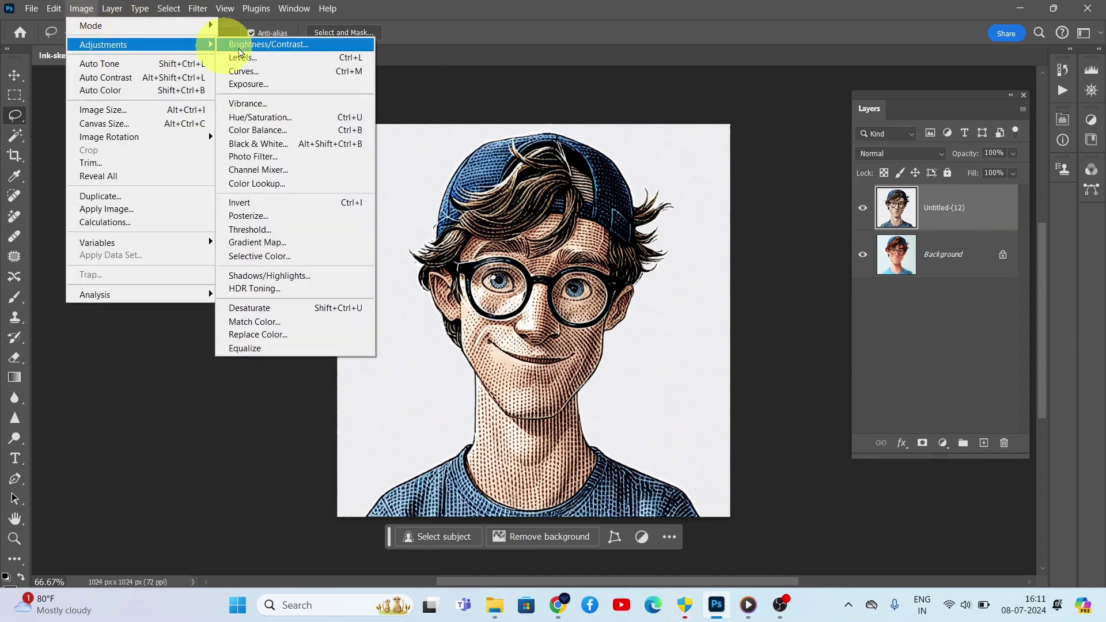
left_click(271, 229)
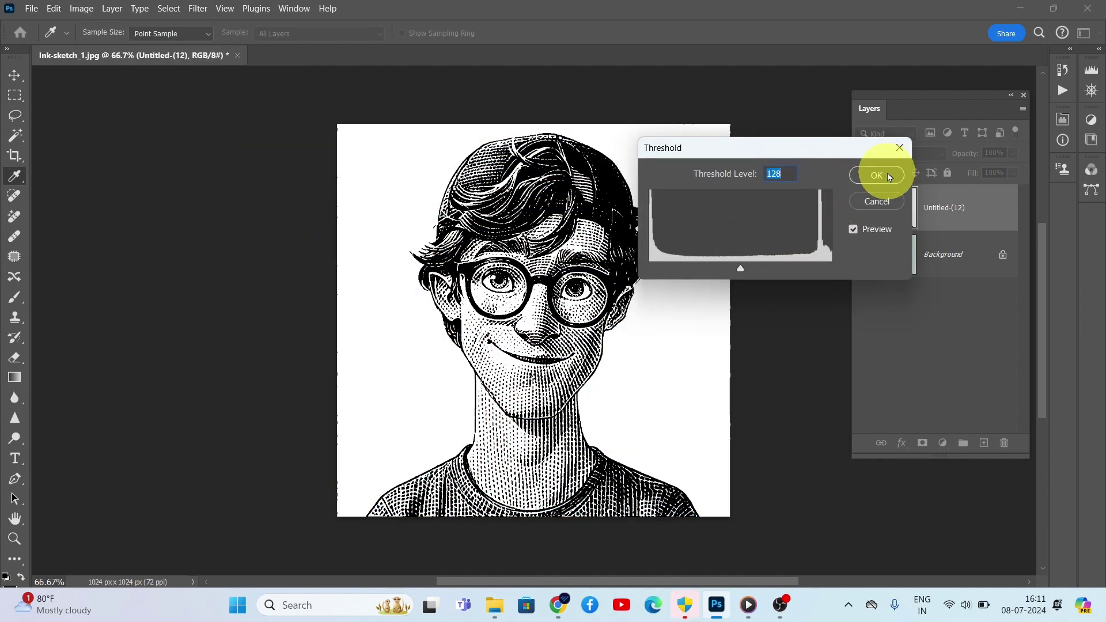
left_click(889, 177)
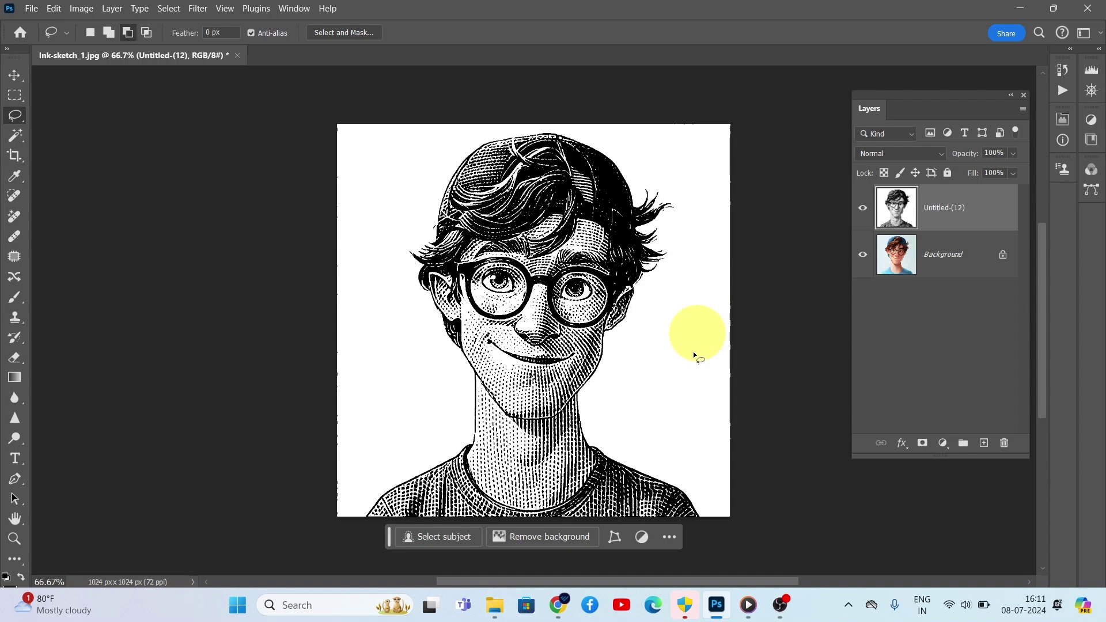
Hide the sketch, select the subject on Background and copy it to a new layer.
left_click(867, 209)
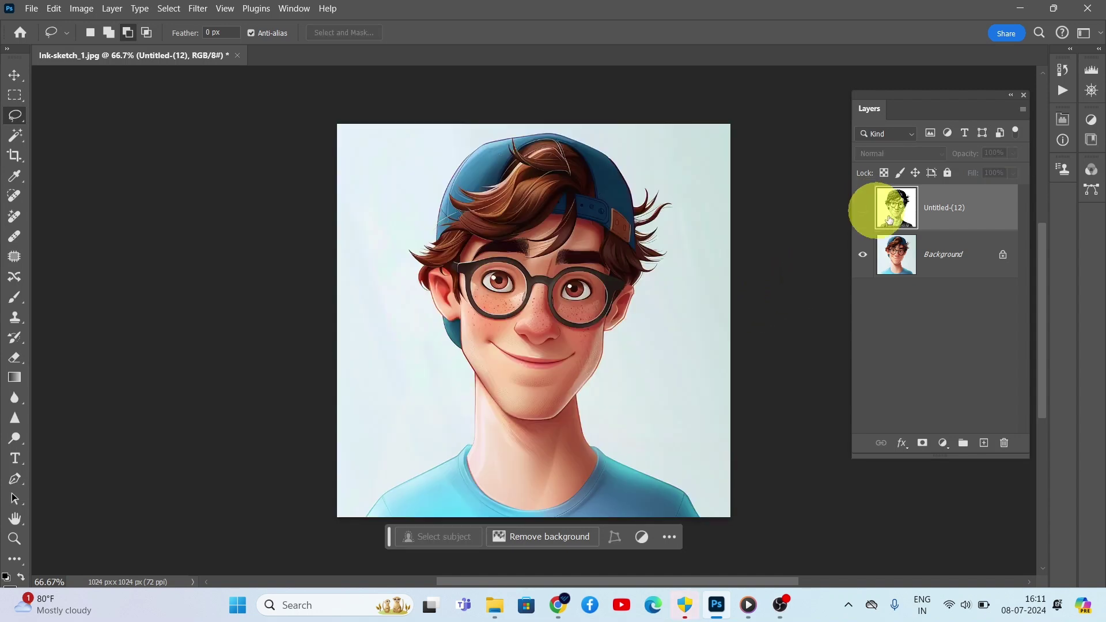
left_click(950, 254)
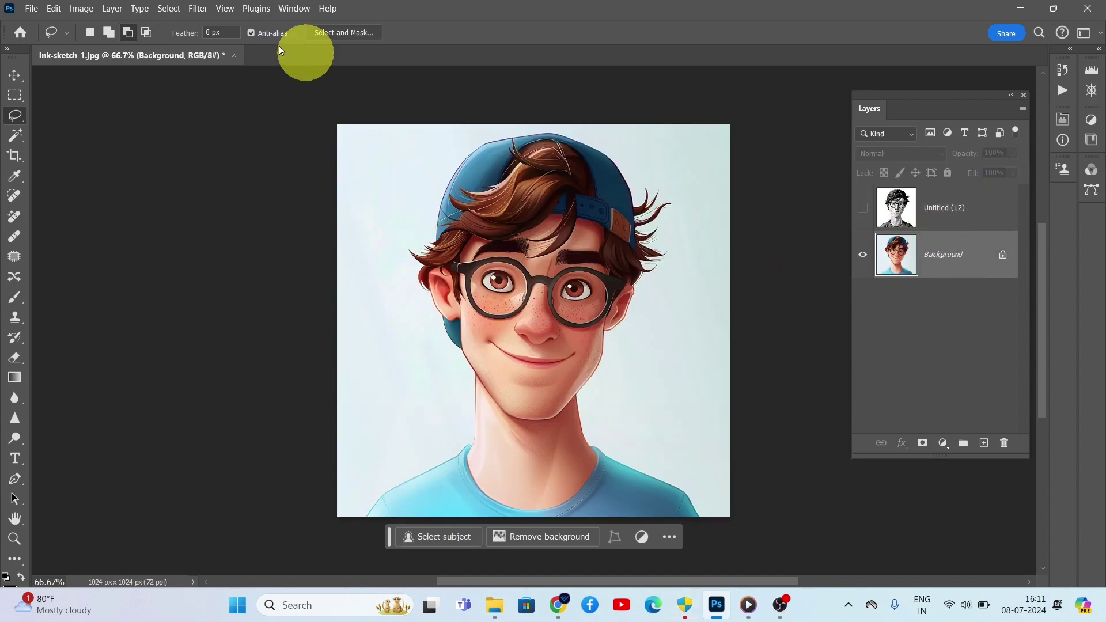
left_click(169, 8)
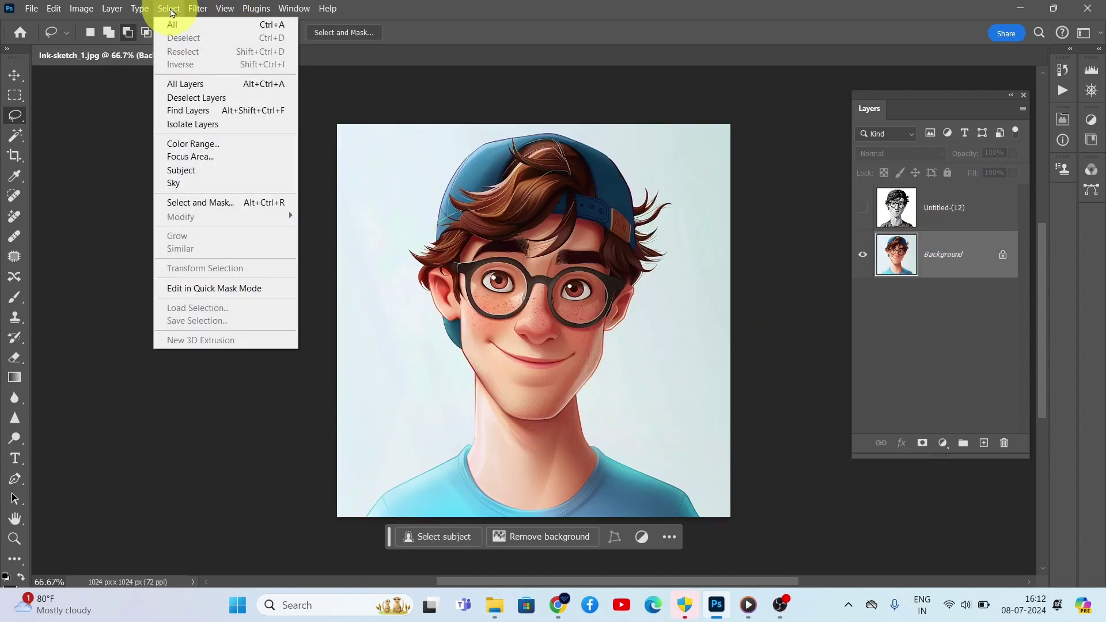
left_click(195, 170)
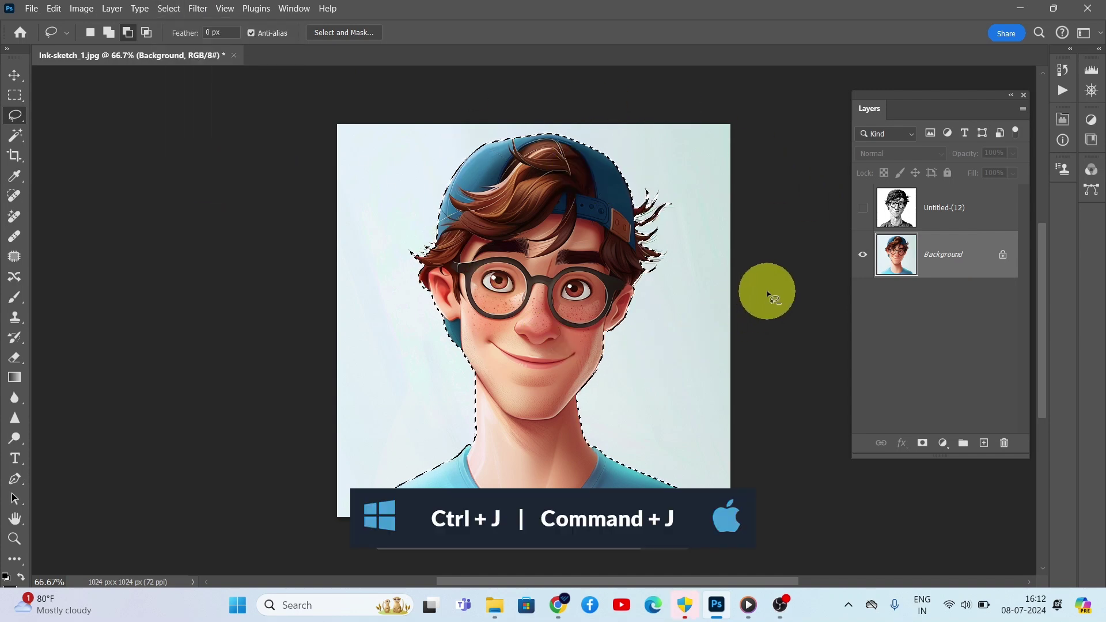
key("ctrl+j")
Rename the new layer 'Subject' and duplicate it as Subject copy.
double_click(939, 254)
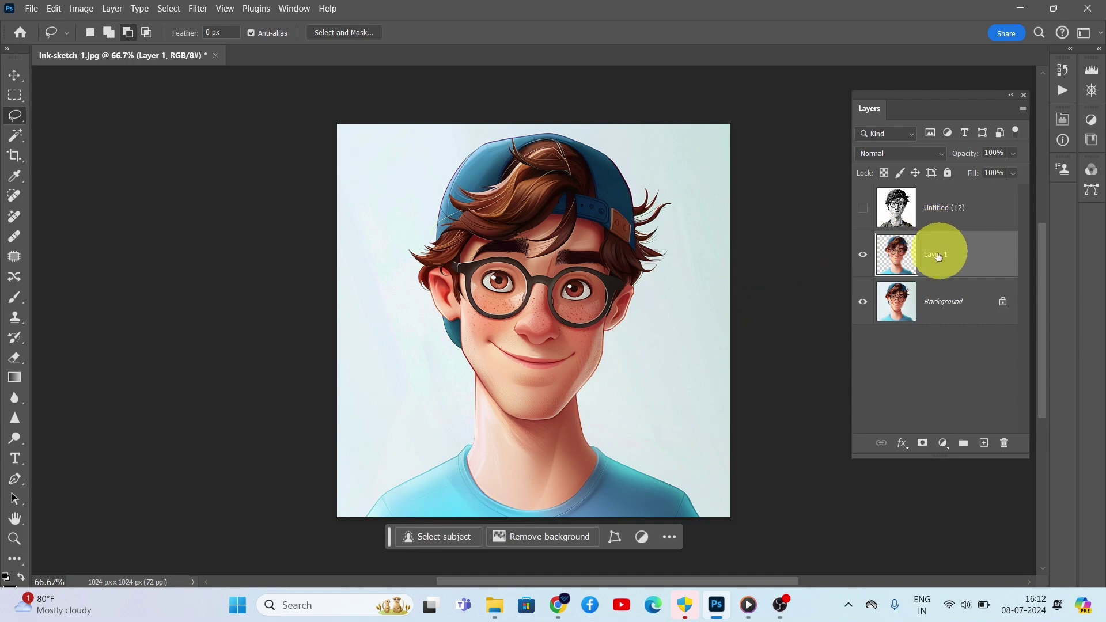
type("Subjec")
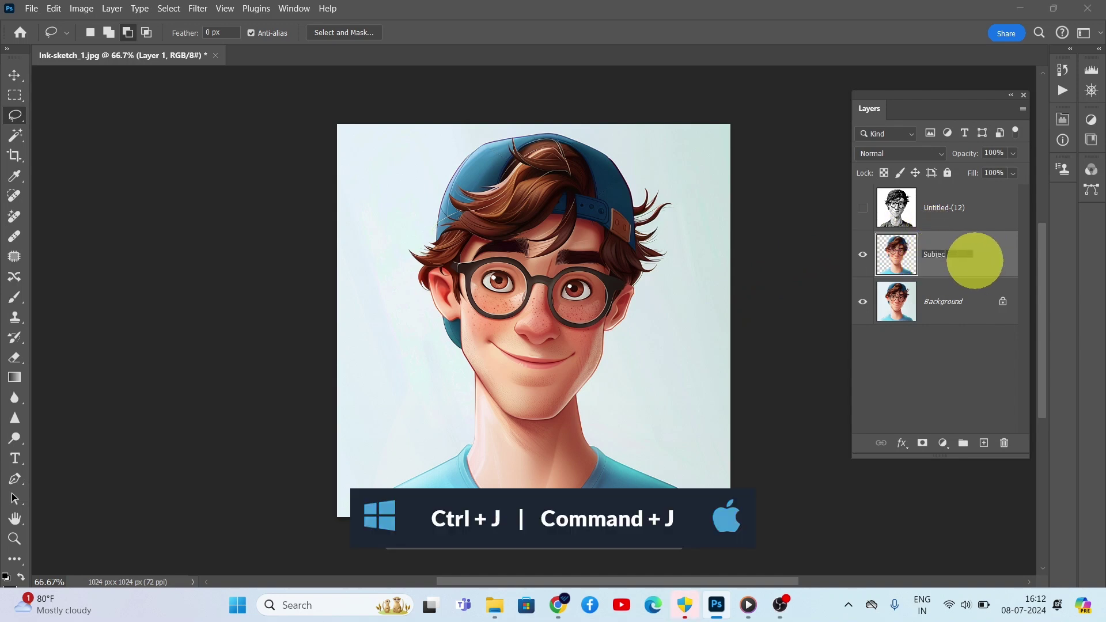
type("t")
key("Return")
key("ctrl+j")
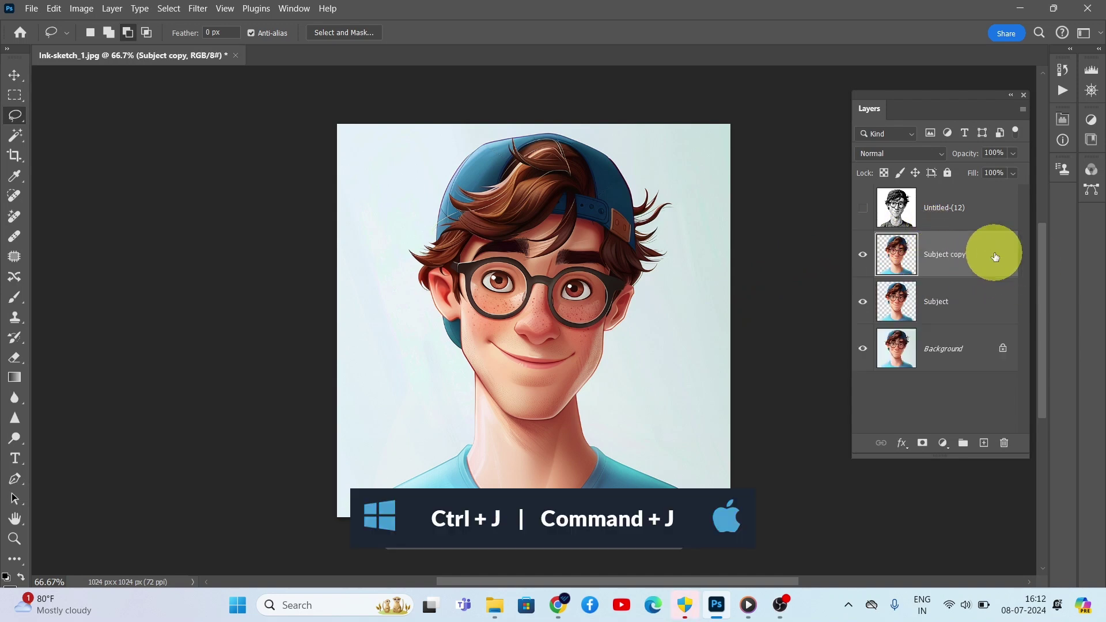
left_click(82, 8)
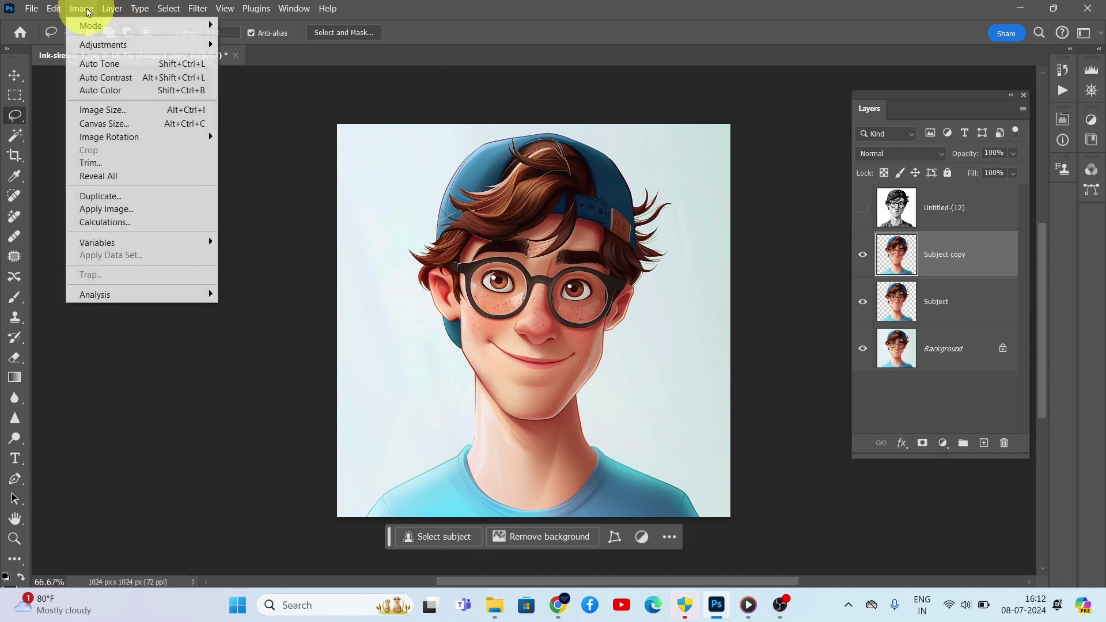
Apply a Threshold of 167 to the Subject copy layer.
mouse_move(95, 45)
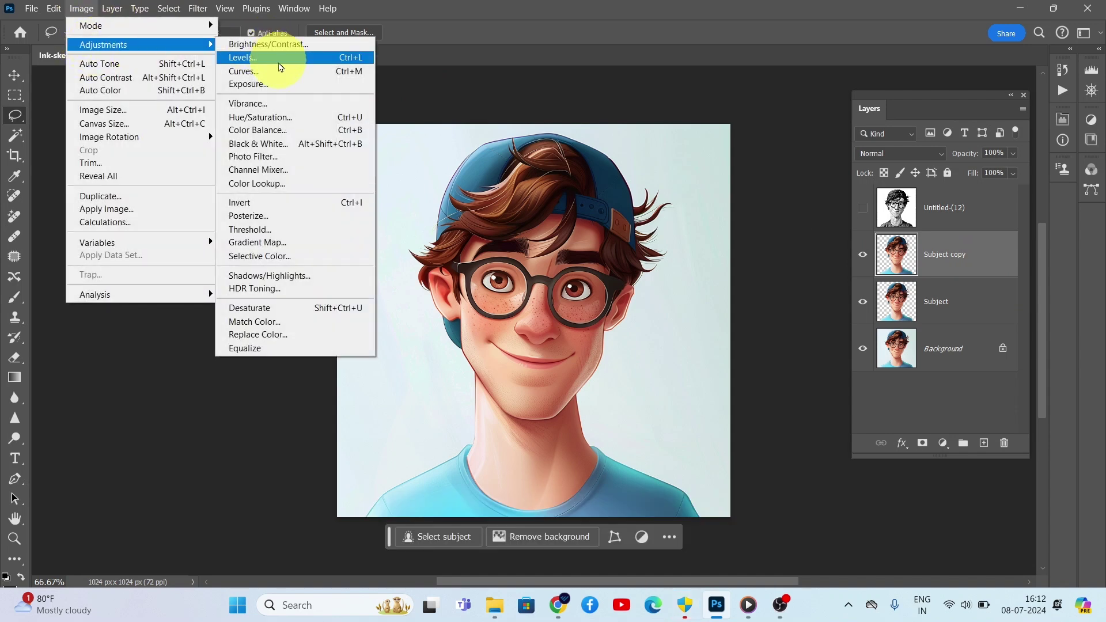
left_click(286, 237)
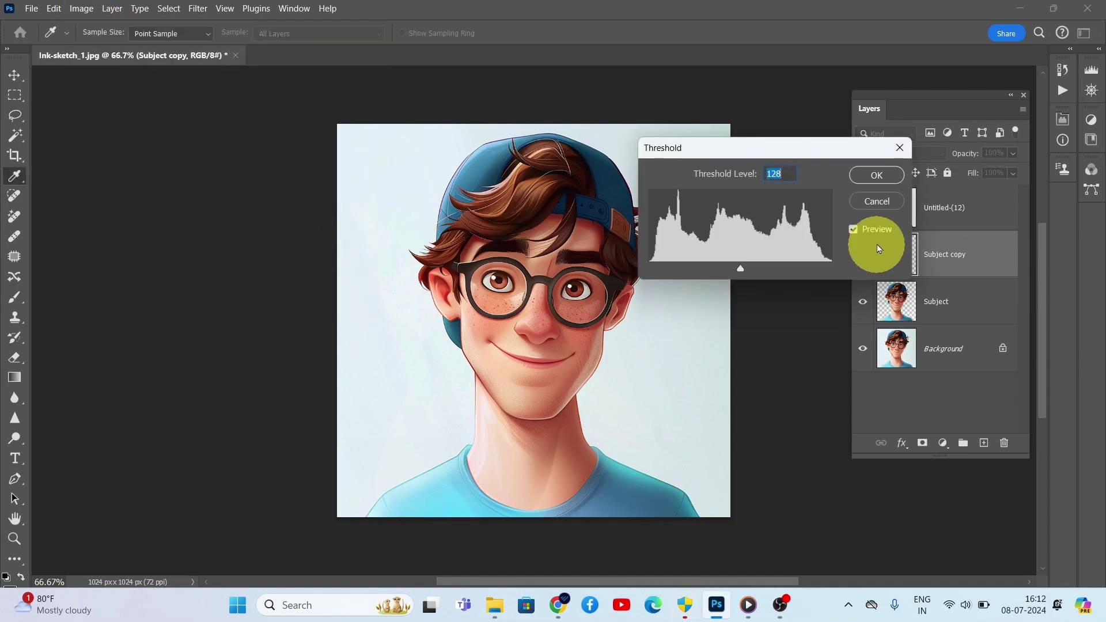
left_click_drag(742, 268, 768, 269)
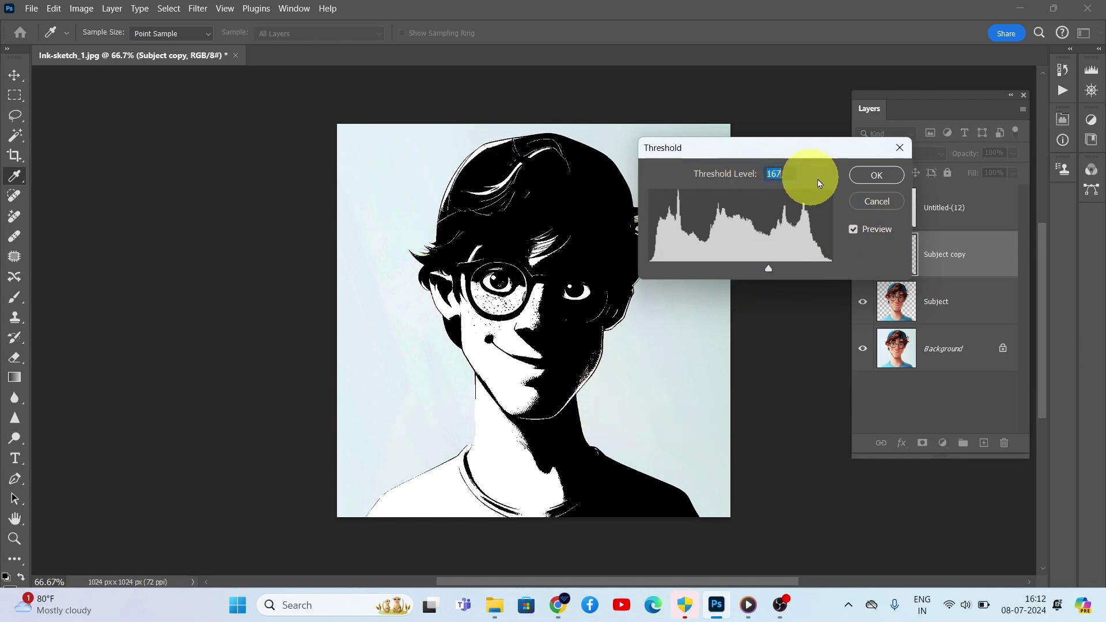
left_click(869, 175)
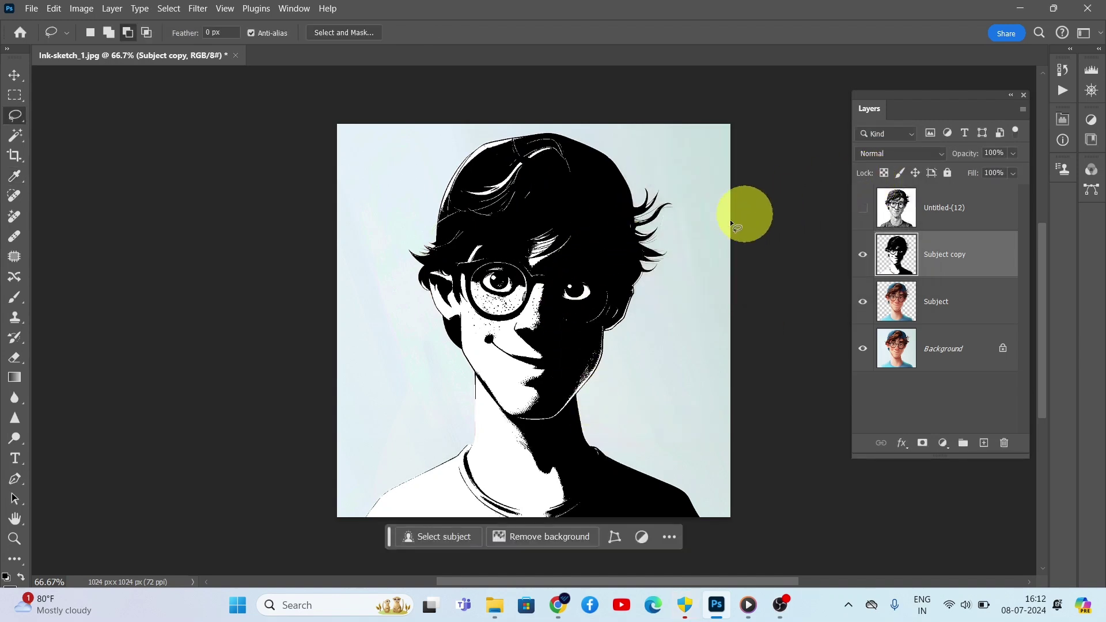
Load Subject copy's pixels as a selection and narrow it to Shadows with Color Range.
right_click(911, 260)
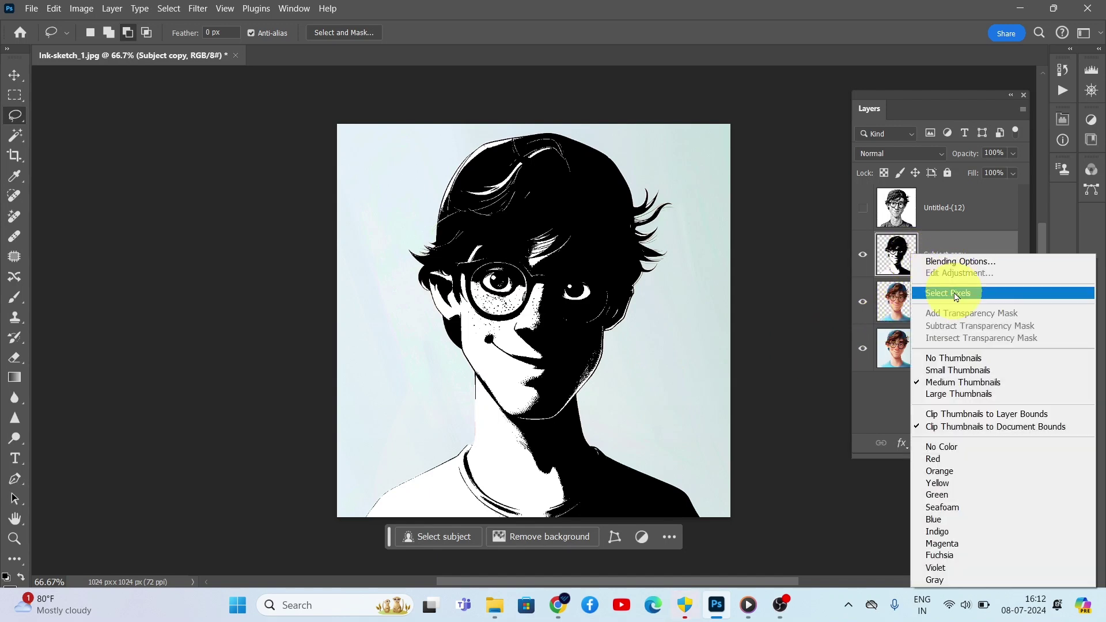
left_click(955, 296)
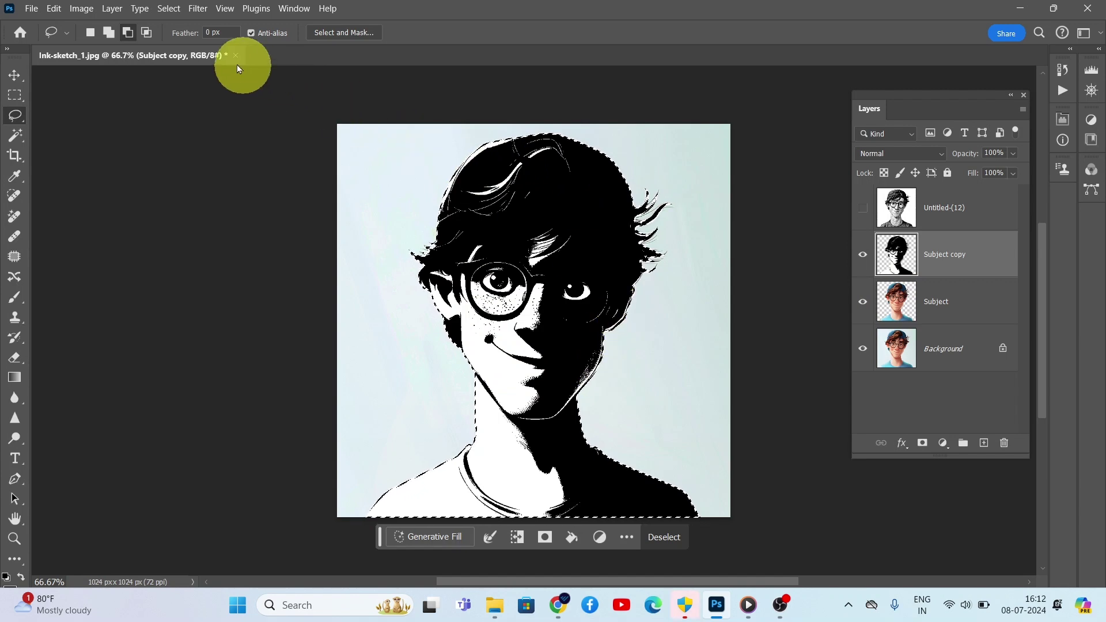
left_click(169, 8)
left_click(185, 142)
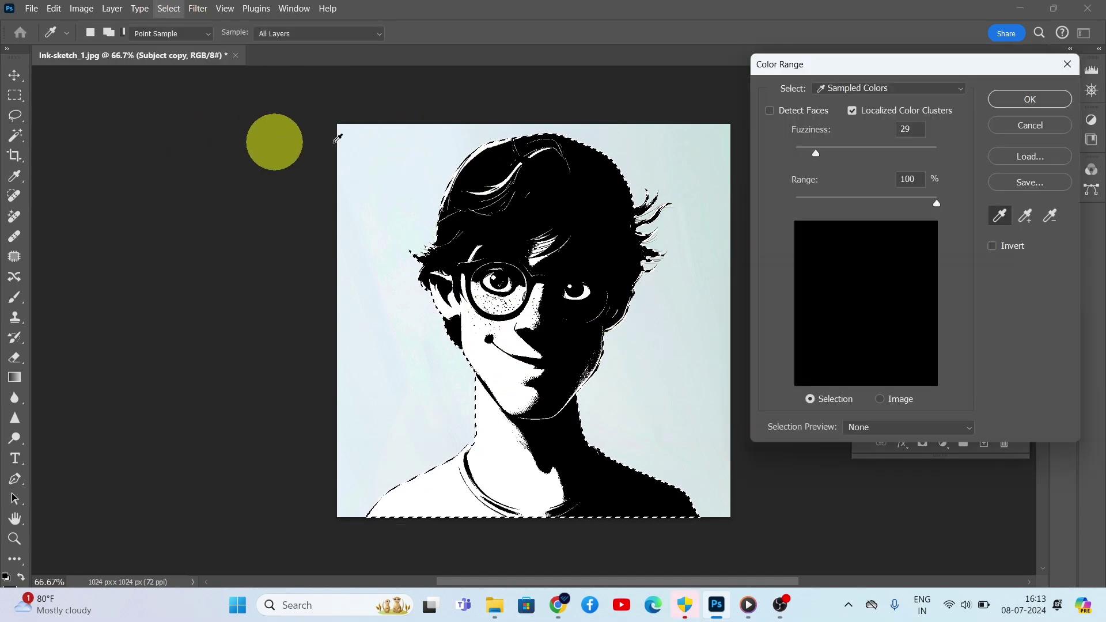
left_click(864, 91)
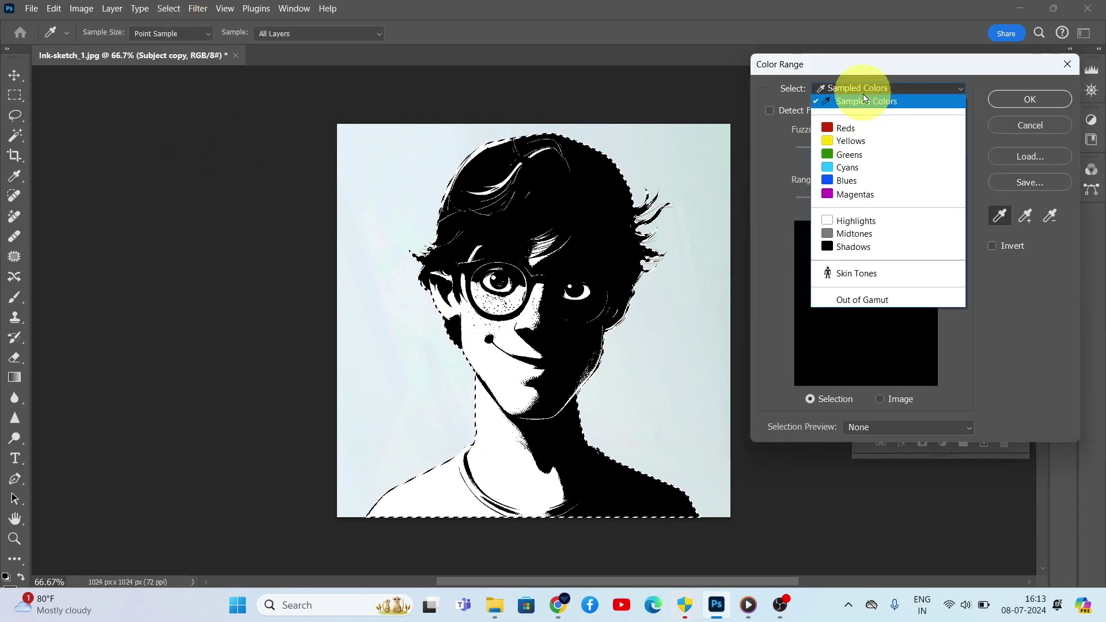
left_click(856, 247)
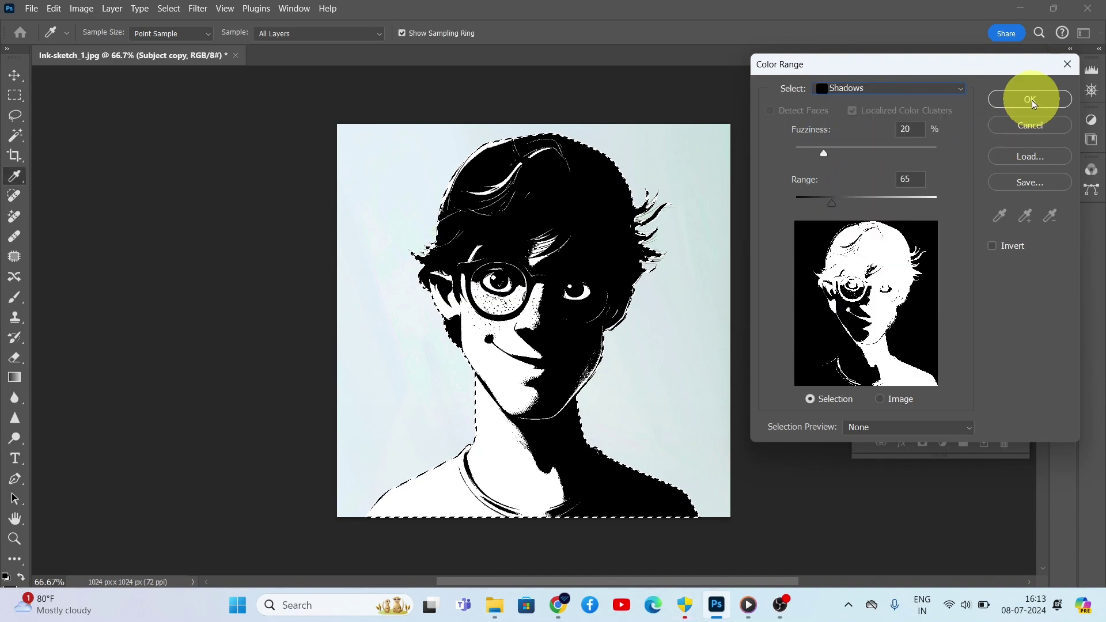
left_click(1035, 104)
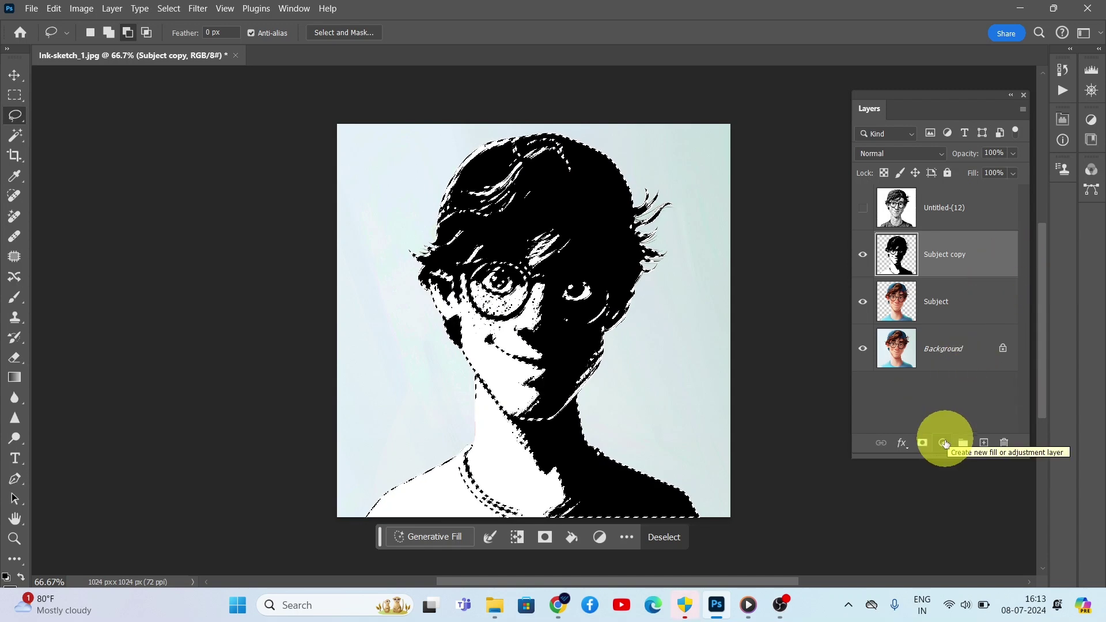
Mask Subject copy to its shadows, add a white Color Fill beneath it, and show Untitled-(12).
left_click(922, 443)
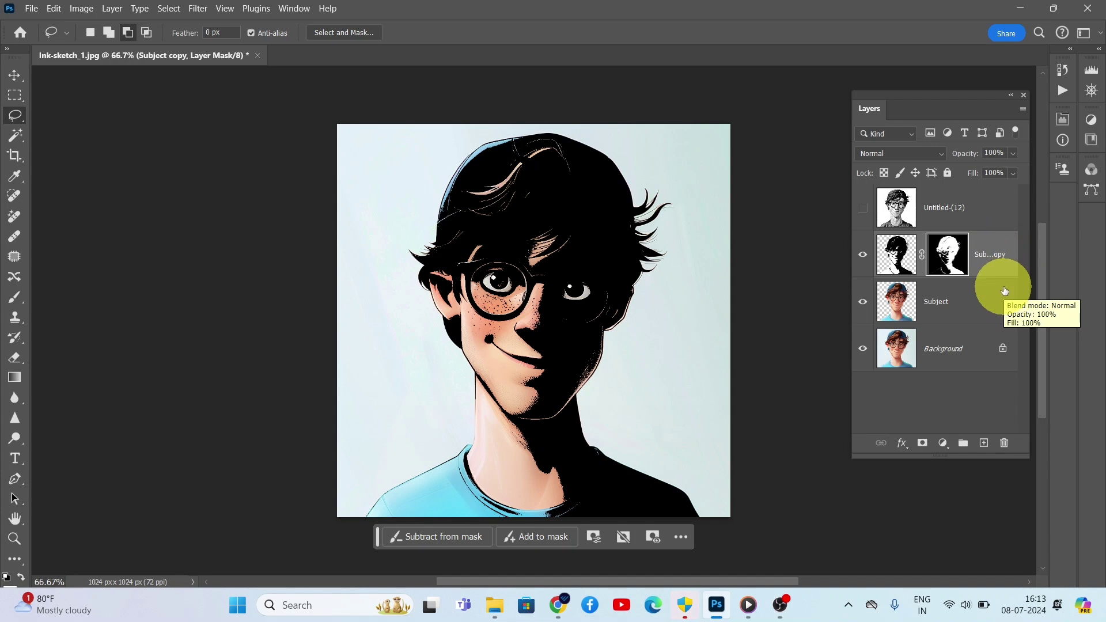
left_click(987, 299)
left_click(943, 443)
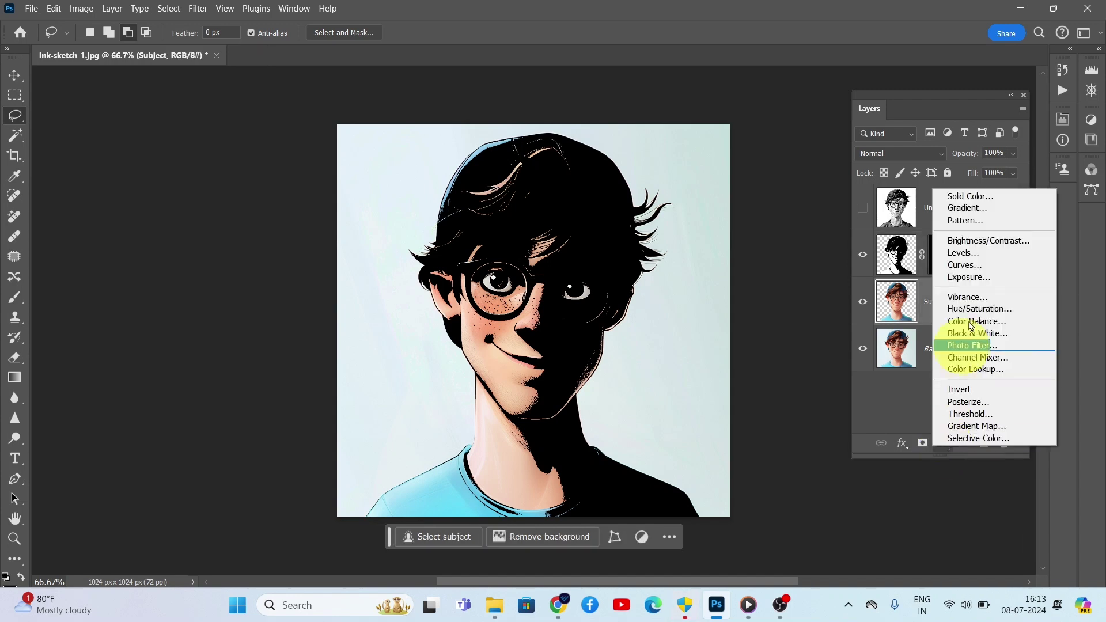
left_click(973, 196)
left_click(767, 147)
mouse_move(767, 147)
left_mouse_down()
mouse_move(699, 123)
mouse_move(717, 123)
left_mouse_up()
left_click(1037, 114)
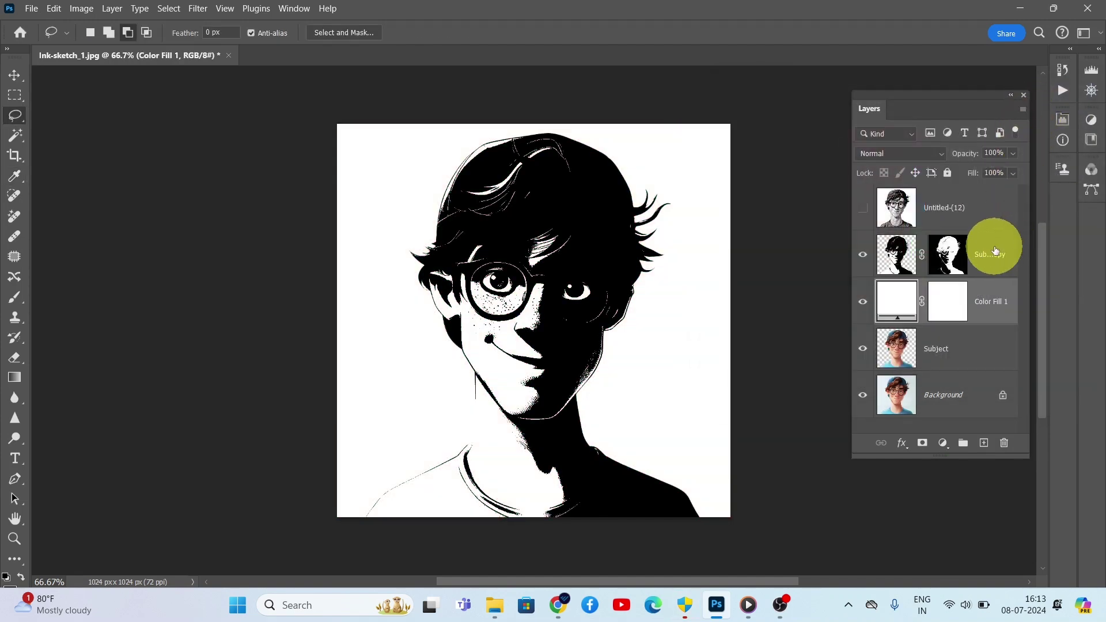
left_click(954, 208)
left_click(863, 208)
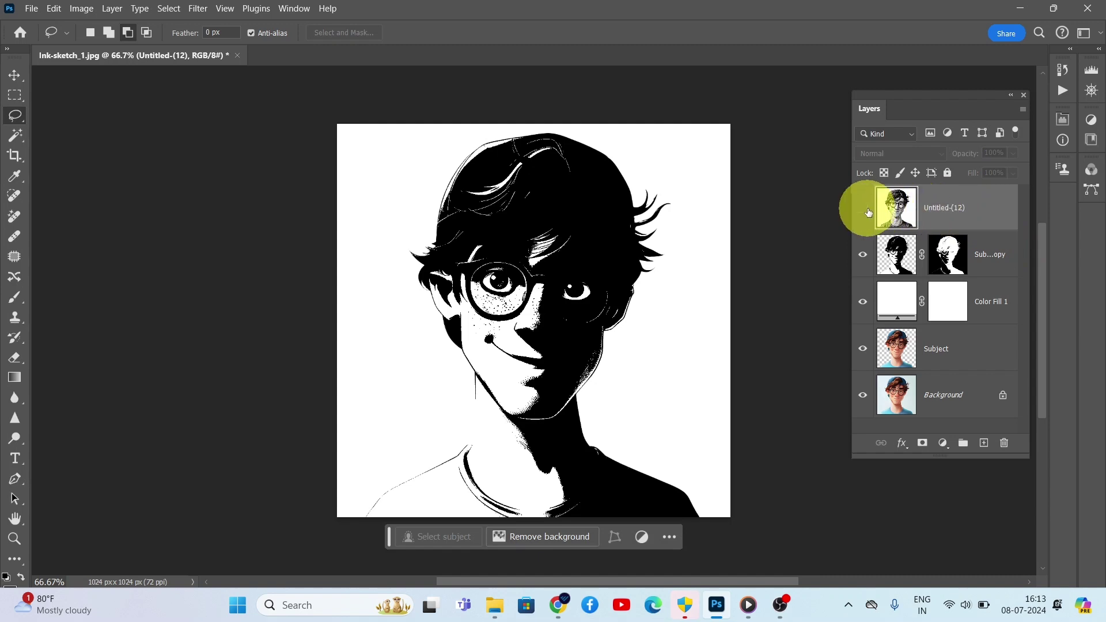
Clip Untitled-(12) to Subject copy, then duplicate Subject as Subject copy 2 at the stack top.
right_click(991, 209)
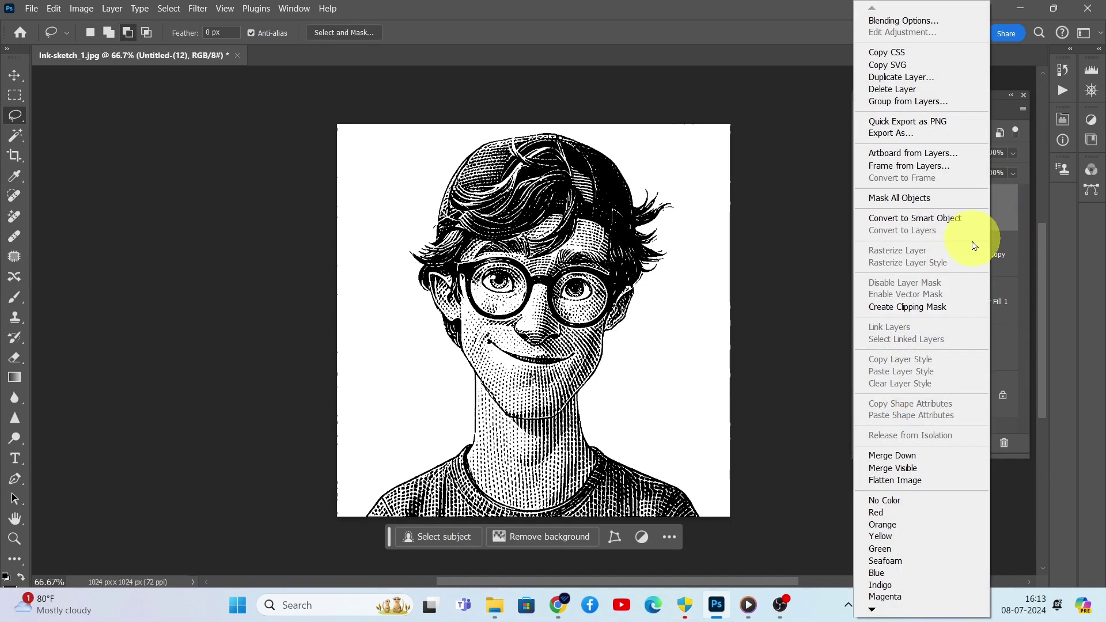
left_click(956, 305)
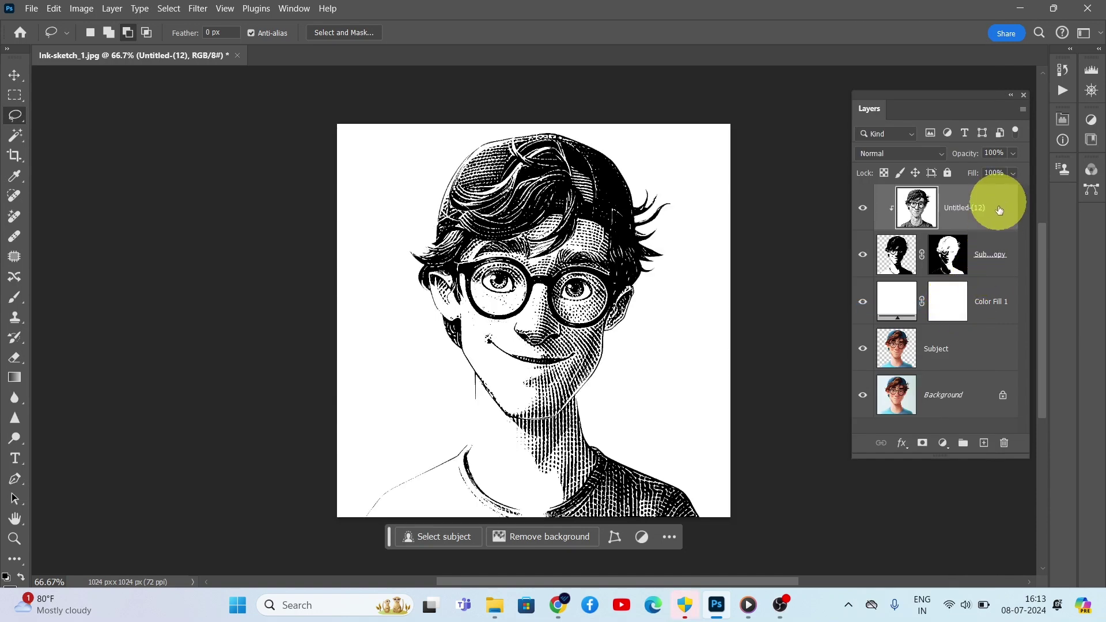
left_click(996, 355)
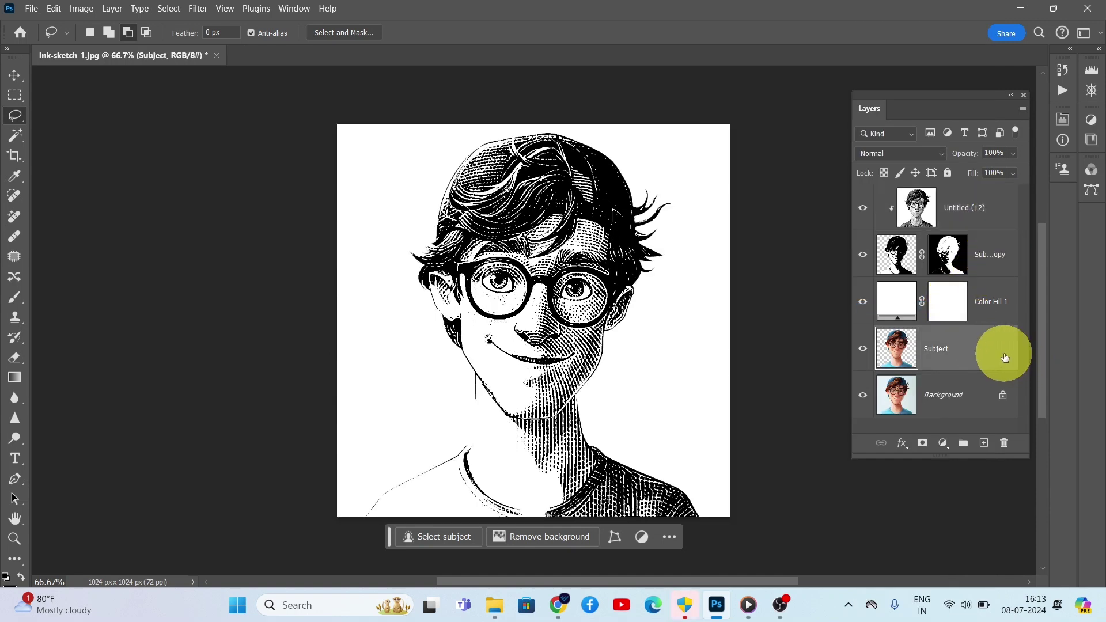
key("ctrl+j")
left_click_drag(996, 351, 1003, 188)
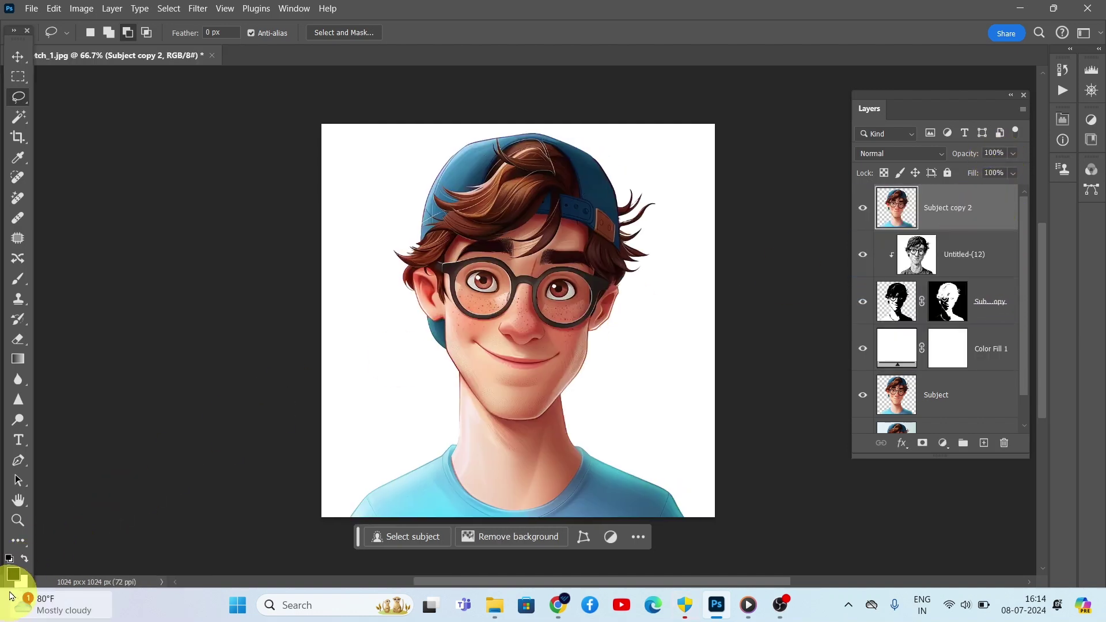
Set the foreground colour to black.
left_click(14, 576)
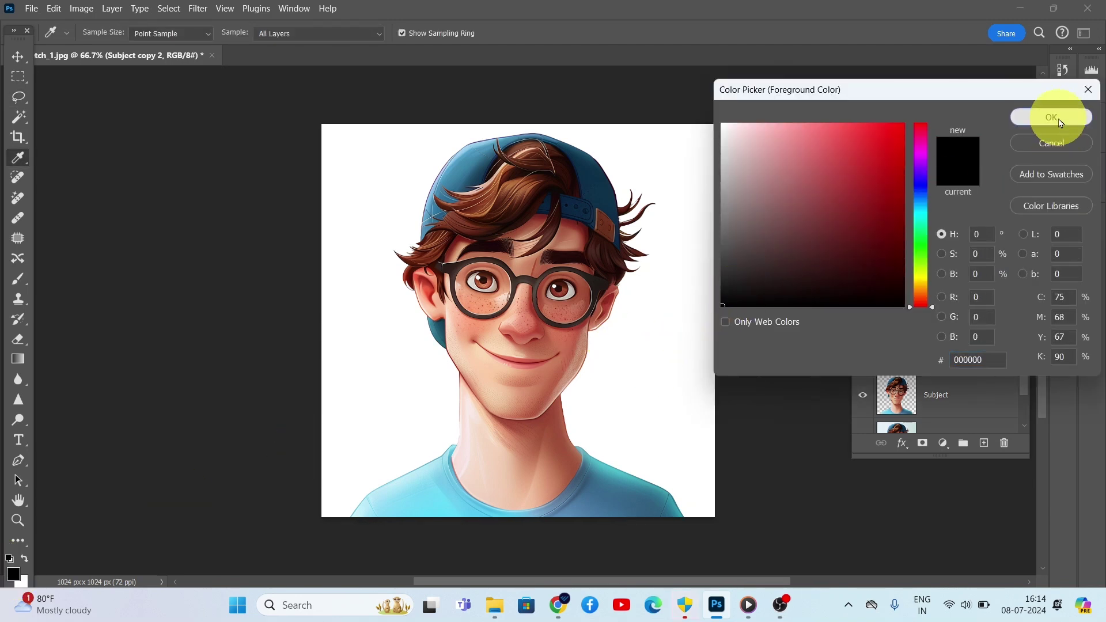
left_click(1063, 124)
key("l")
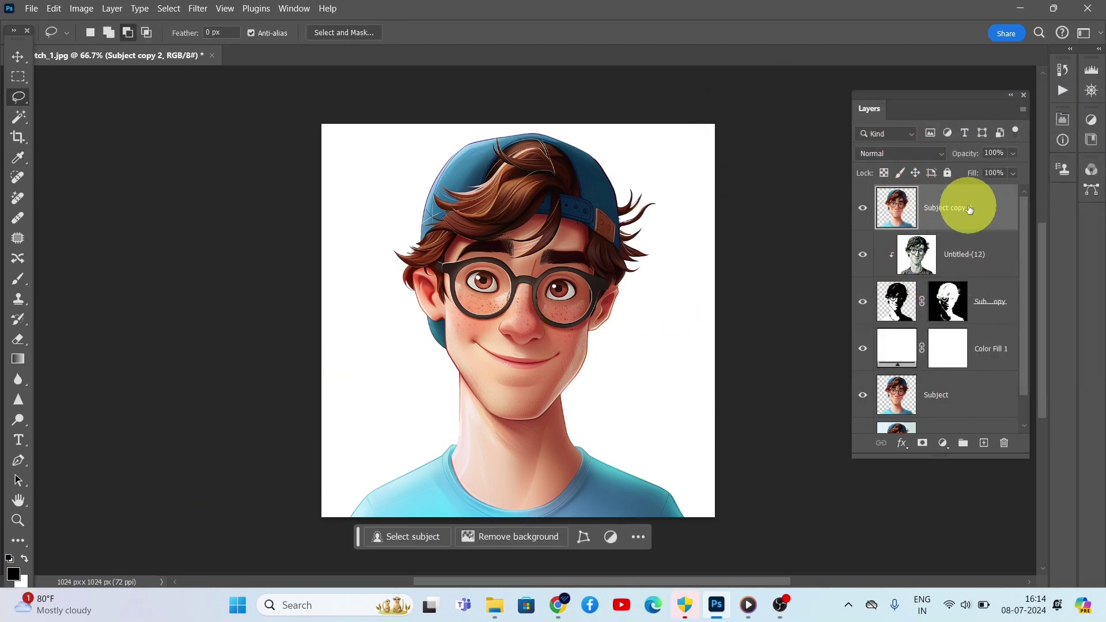
Apply Filter Gallery Photocopy plus Halftone Pattern (Size 2, Contrast 0, Dot) to Subject copy 2.
left_click(199, 10)
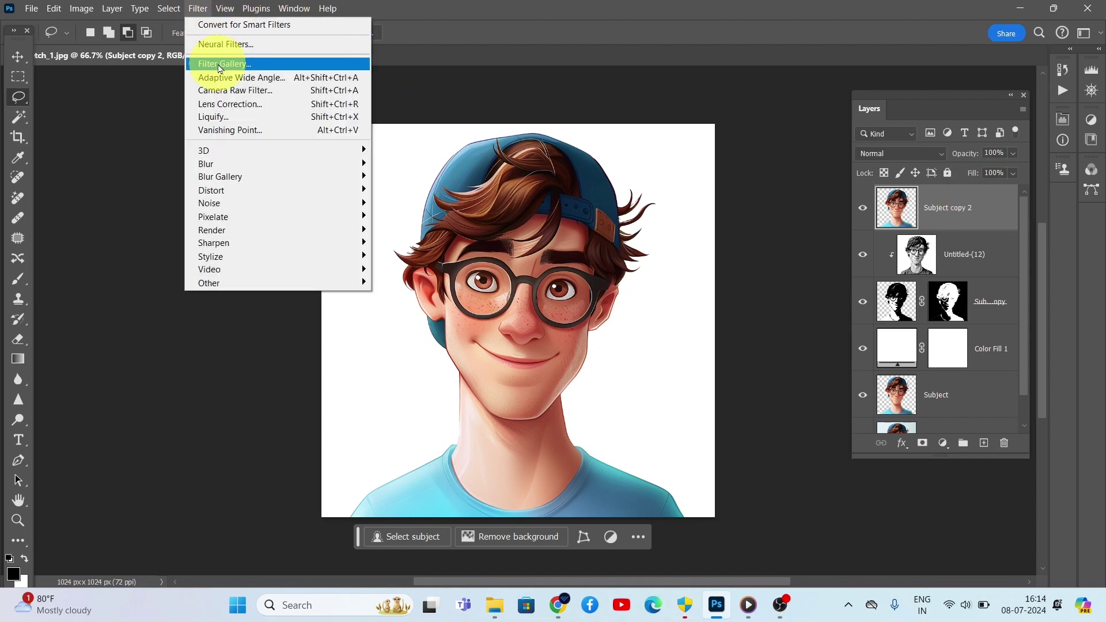
left_click(214, 64)
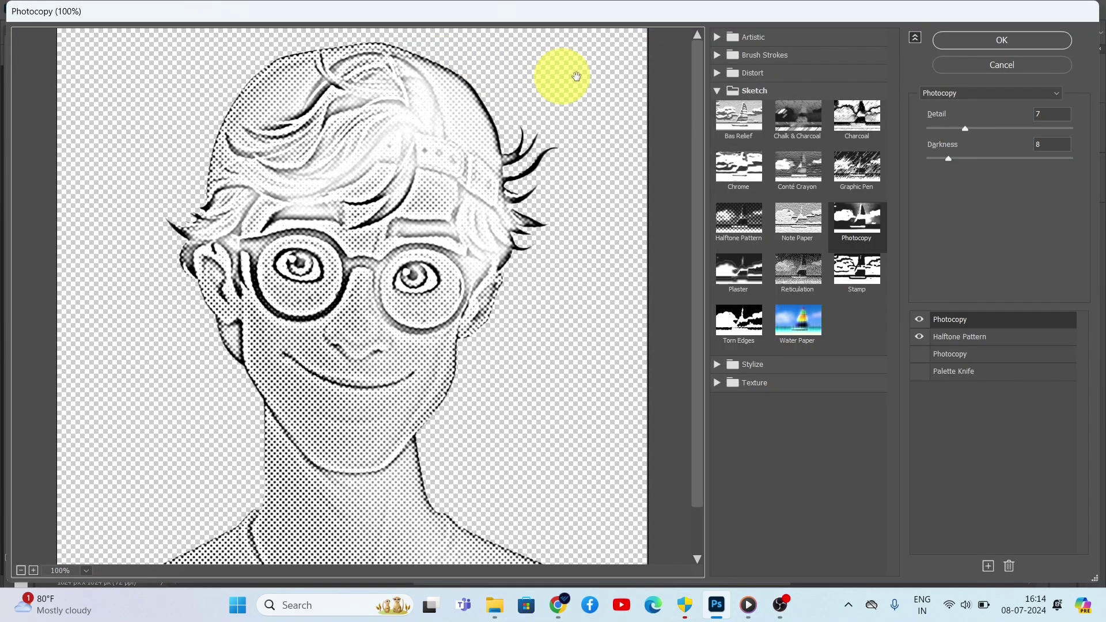
left_click(991, 320)
left_click(959, 337)
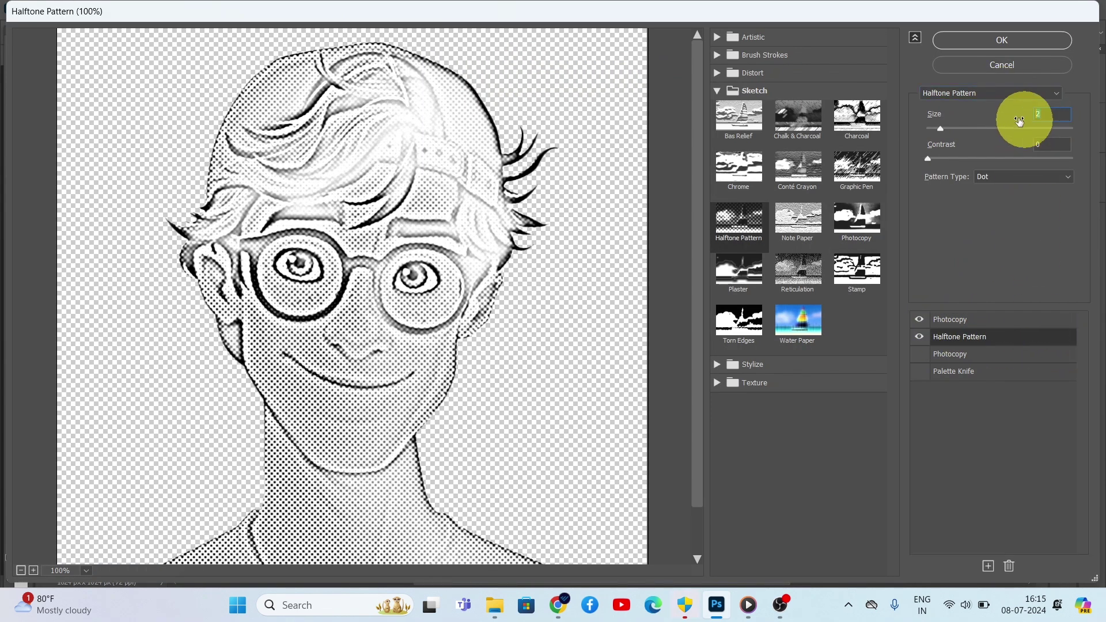
left_click(1049, 144)
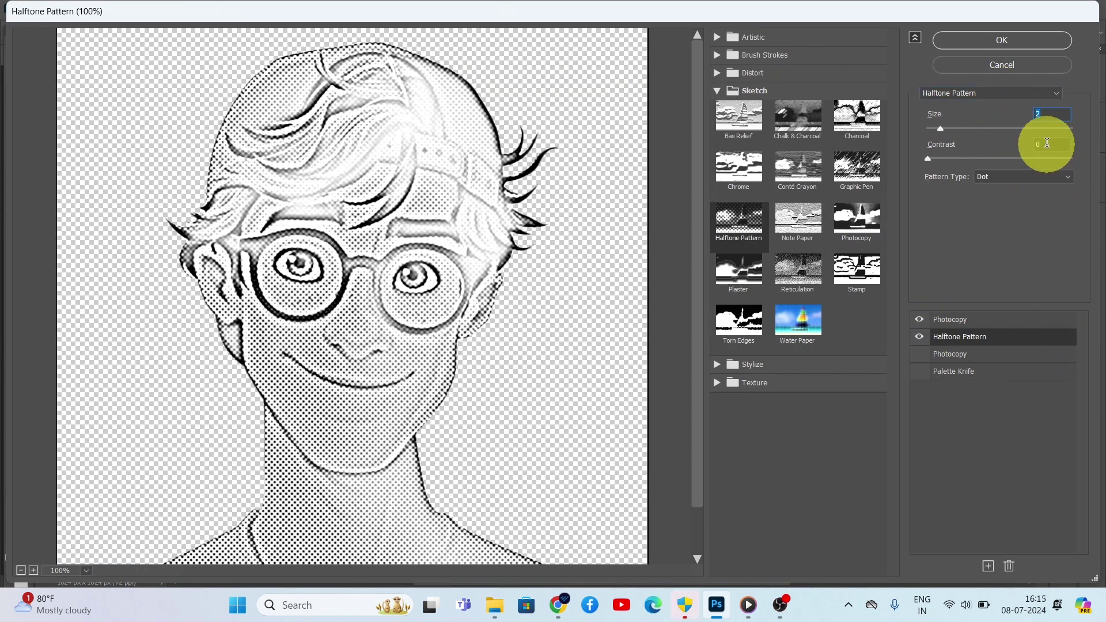
left_click(1024, 175)
left_click(1004, 202)
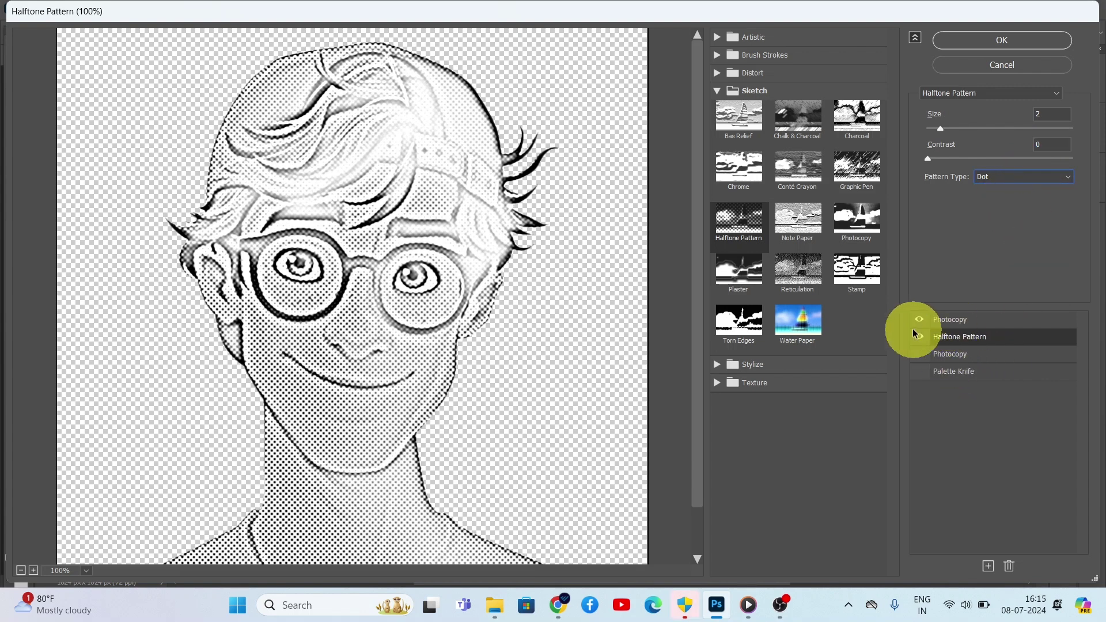
left_click(1012, 45)
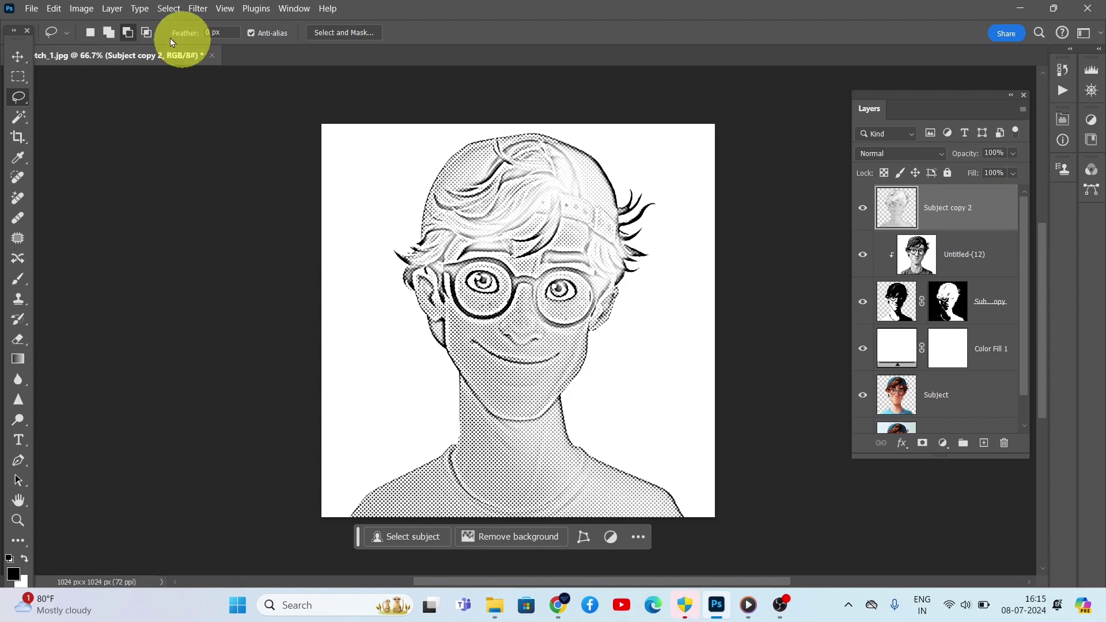
Apply Levels to Subject copy 2 with the input white point dragged down to 150.
left_click(81, 8)
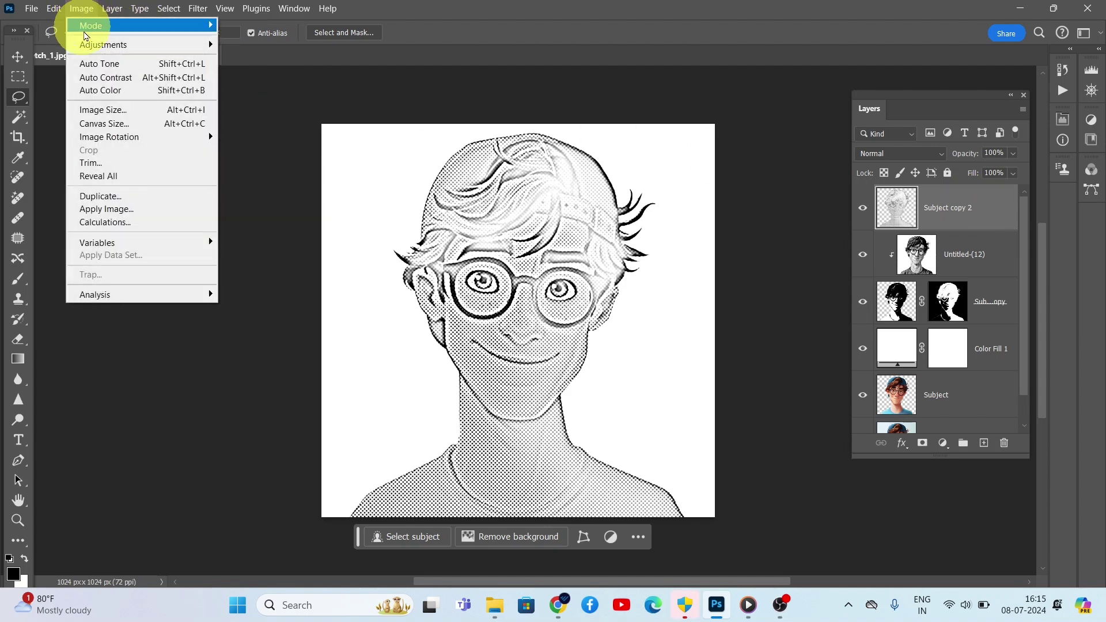
mouse_move(98, 44)
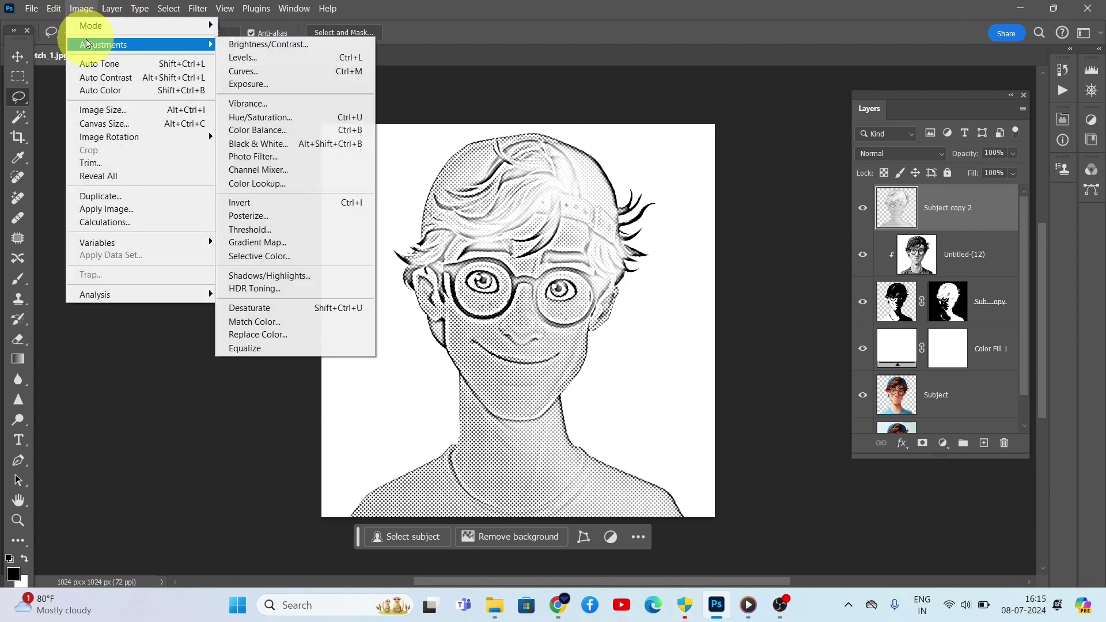
left_click(274, 59)
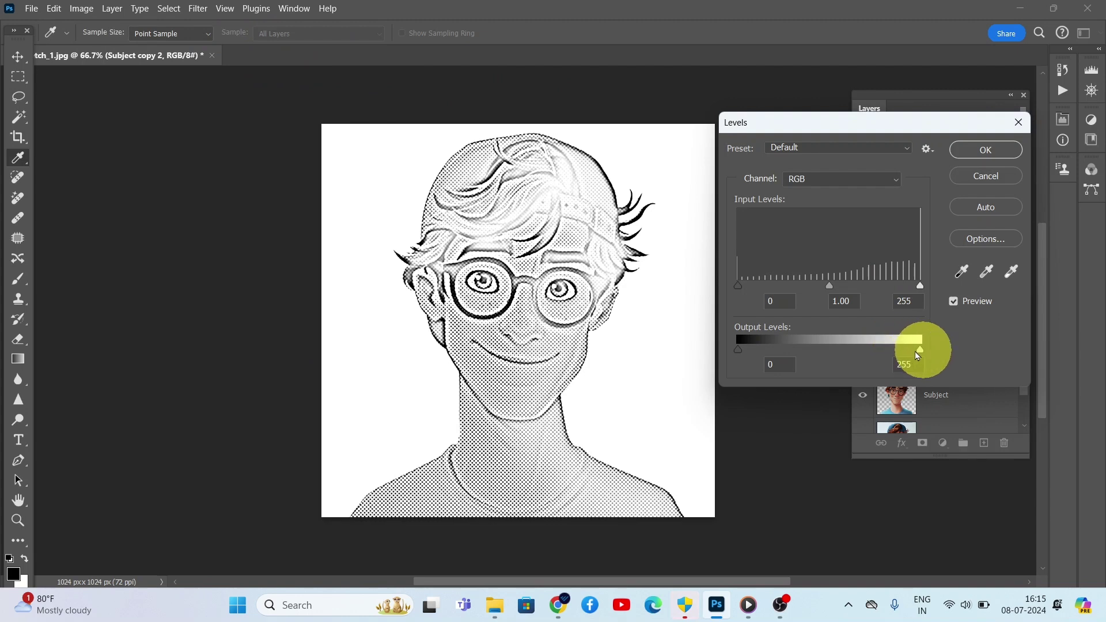
left_click_drag(920, 290, 847, 287)
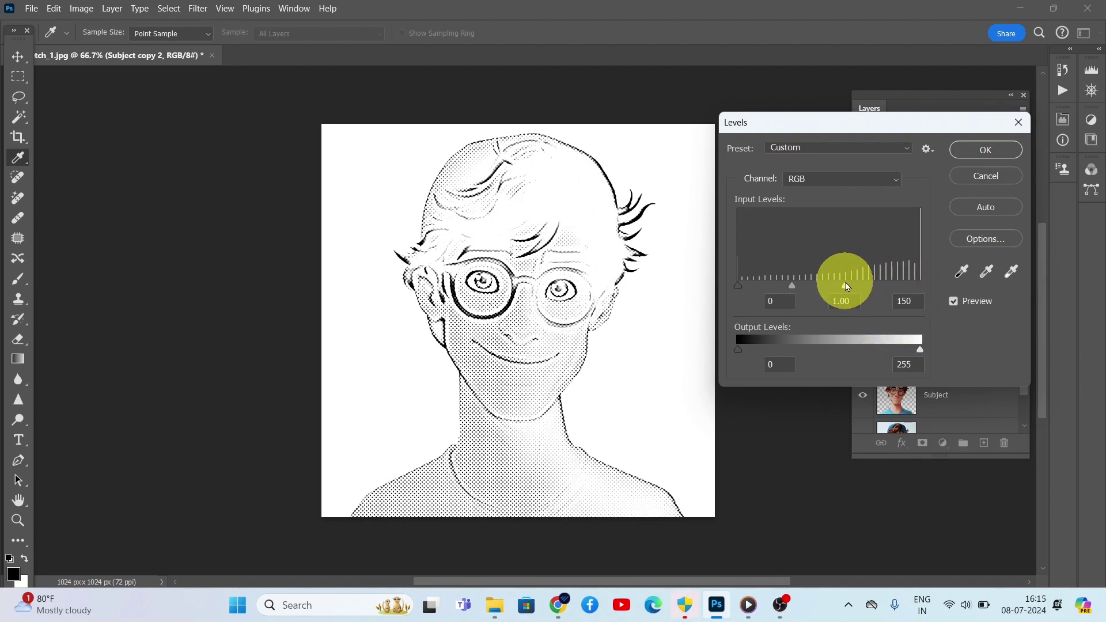
left_click_drag(846, 286, 845, 287)
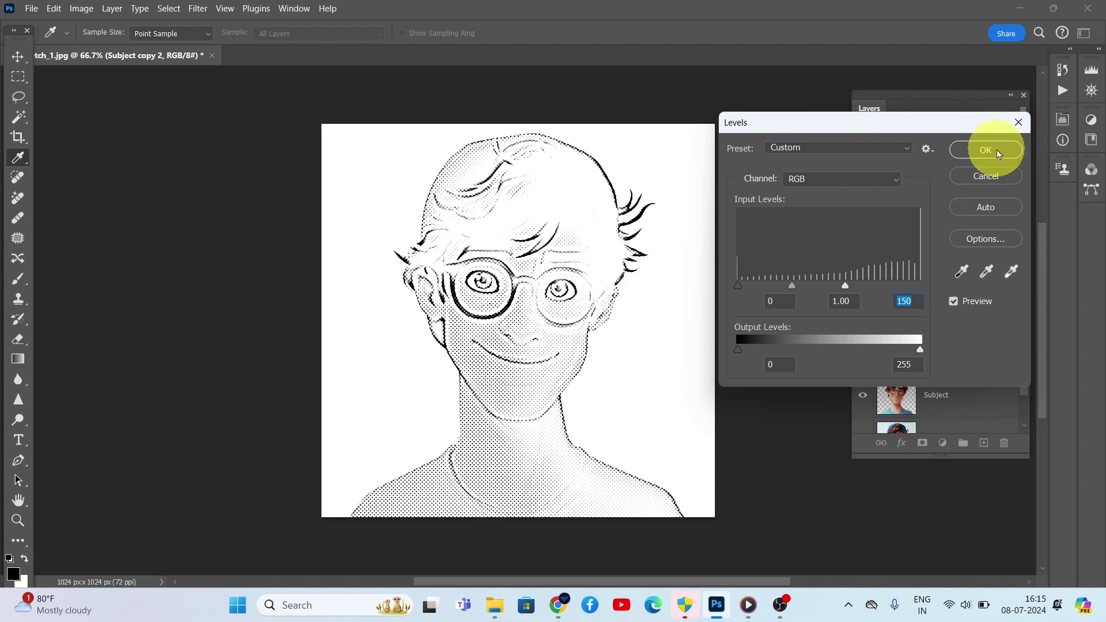
left_click(986, 151)
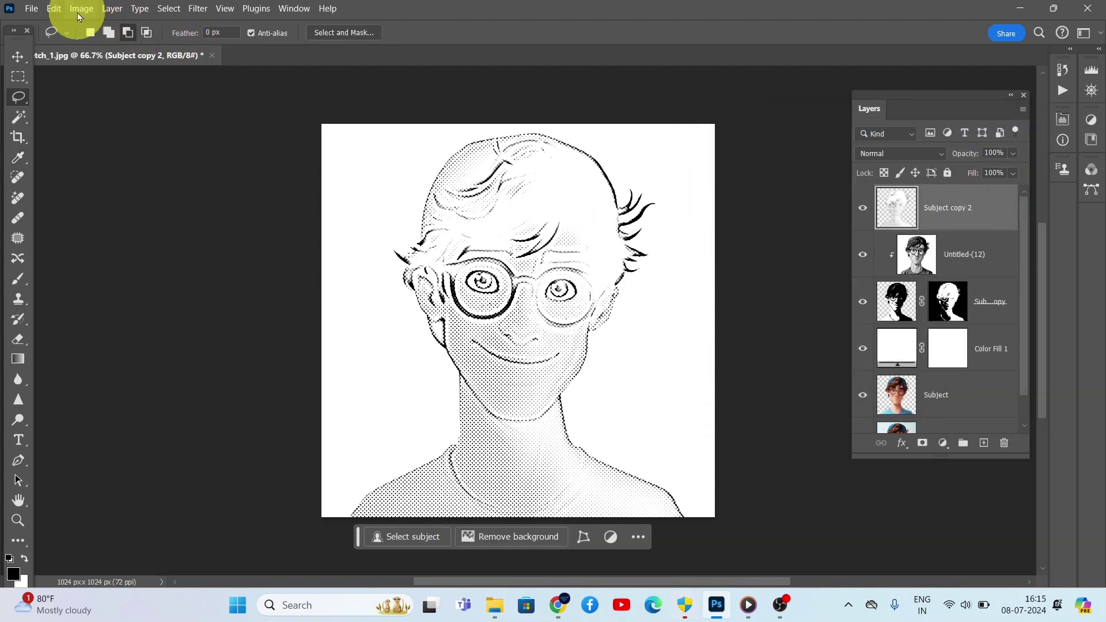
Apply Threshold at level 128 to Subject copy 2 and fit the canvas in the window.
left_click(86, 13)
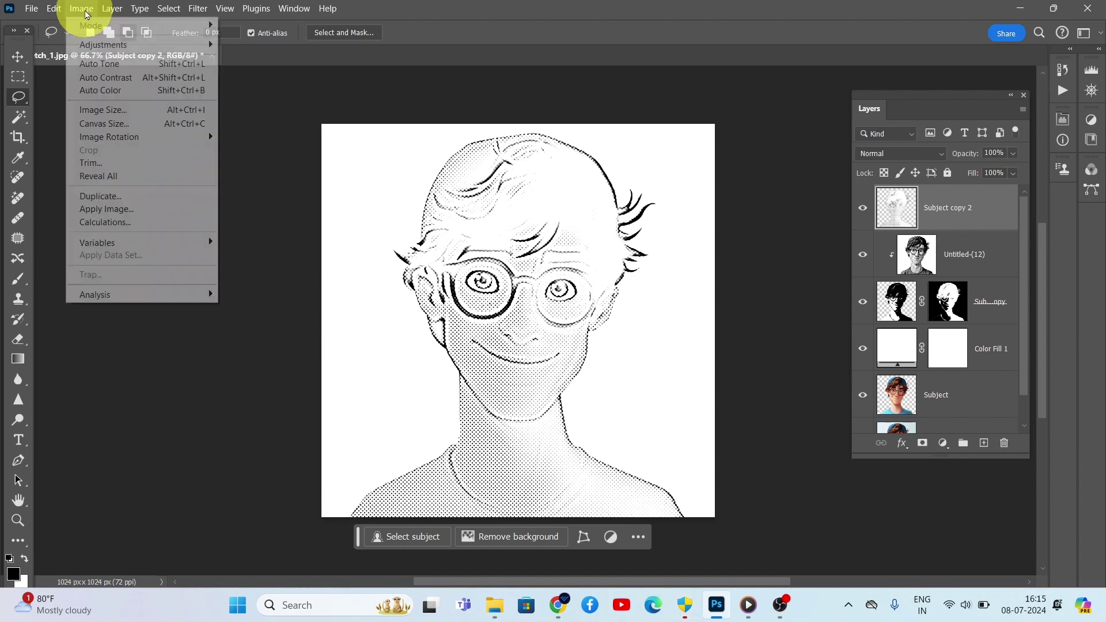
mouse_move(95, 46)
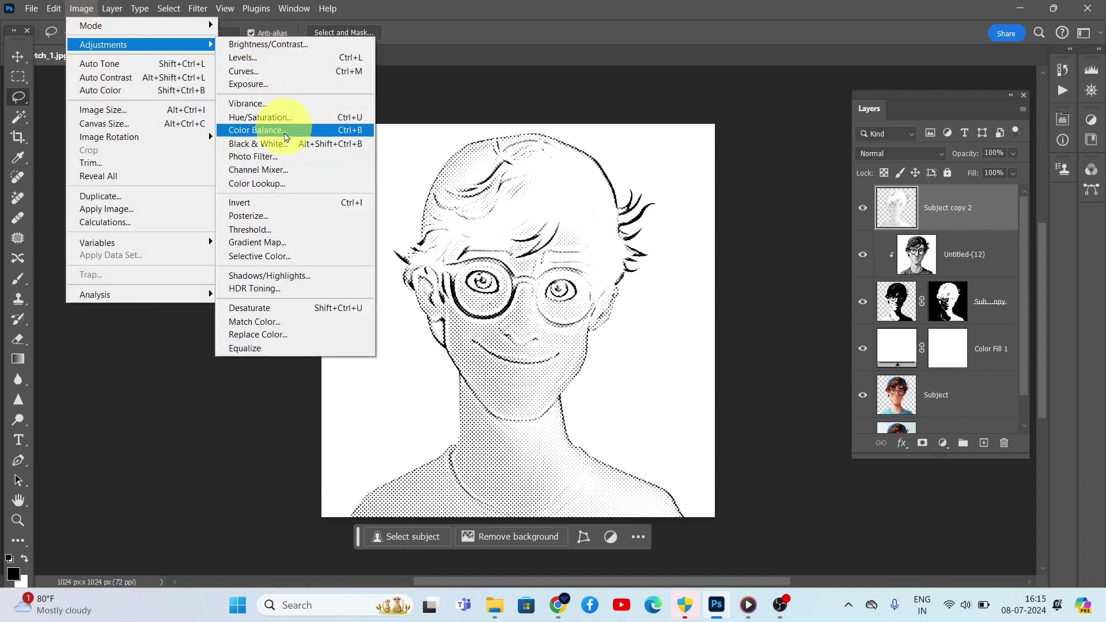
left_click(286, 230)
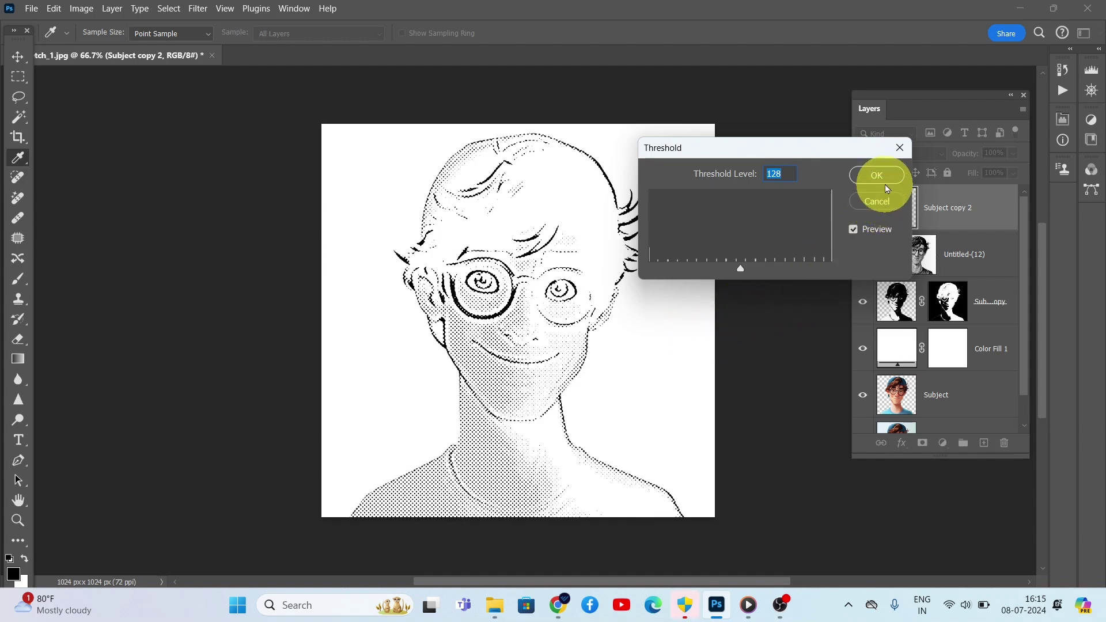
left_click(877, 176)
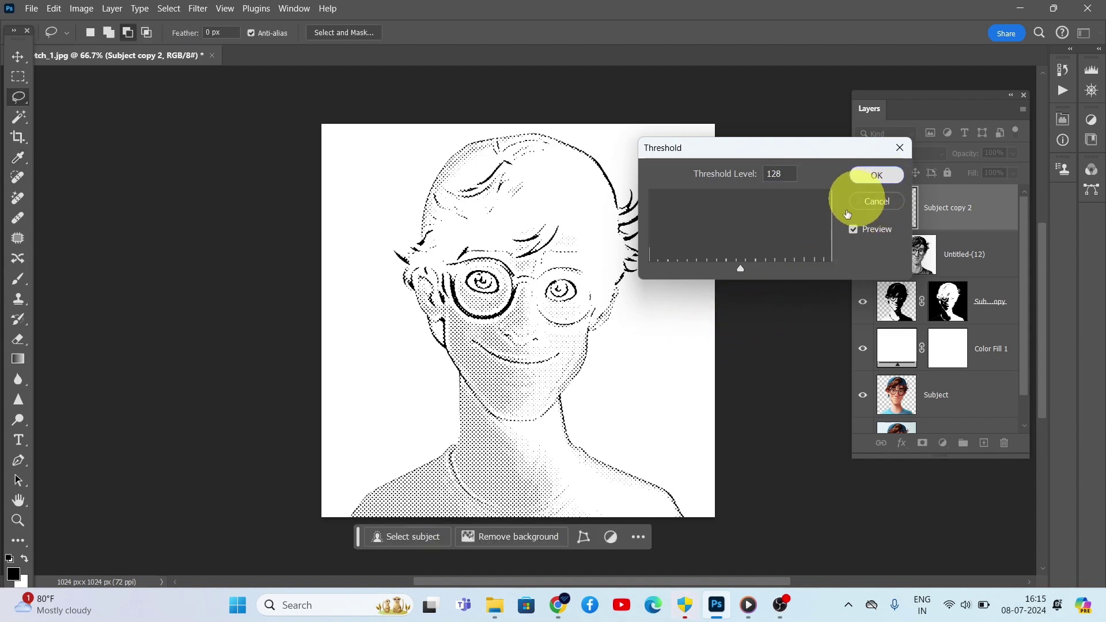
key("h")
key("ctrl+0")
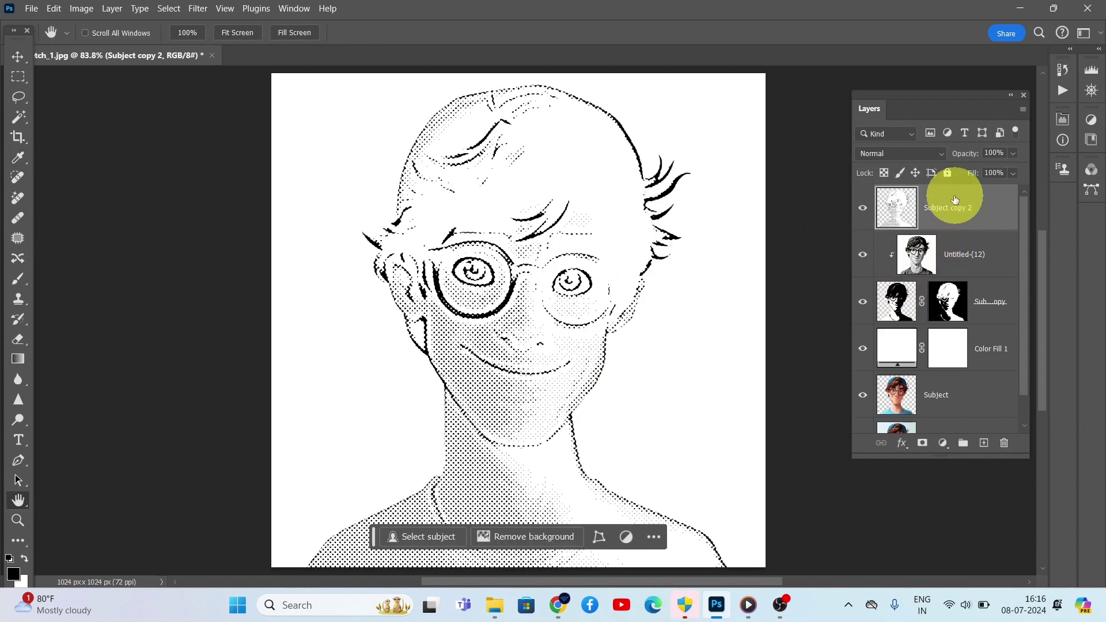
left_click(921, 157)
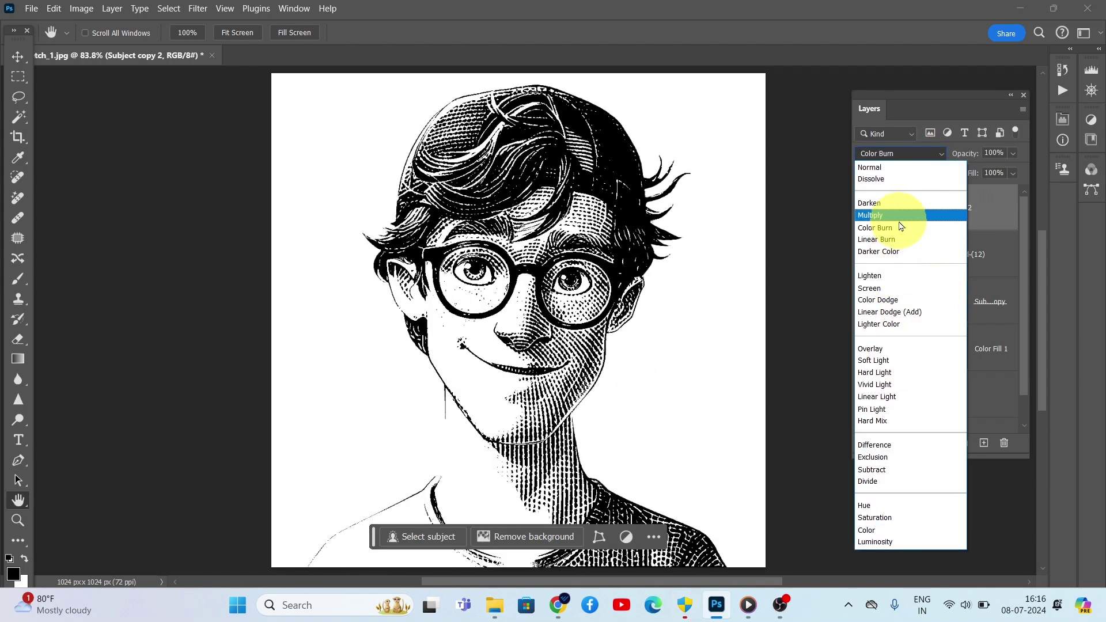
Set Subject copy 2 to Multiply blend and add a new empty Layer 1 above it.
left_click(898, 216)
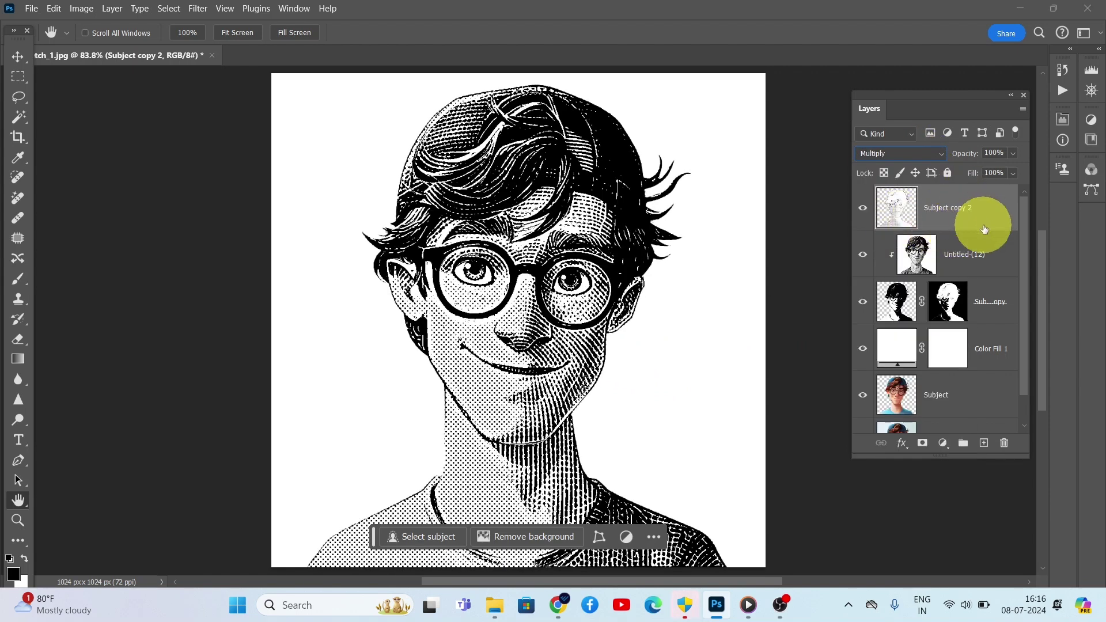
key("ctrl+minus")
left_click(983, 442)
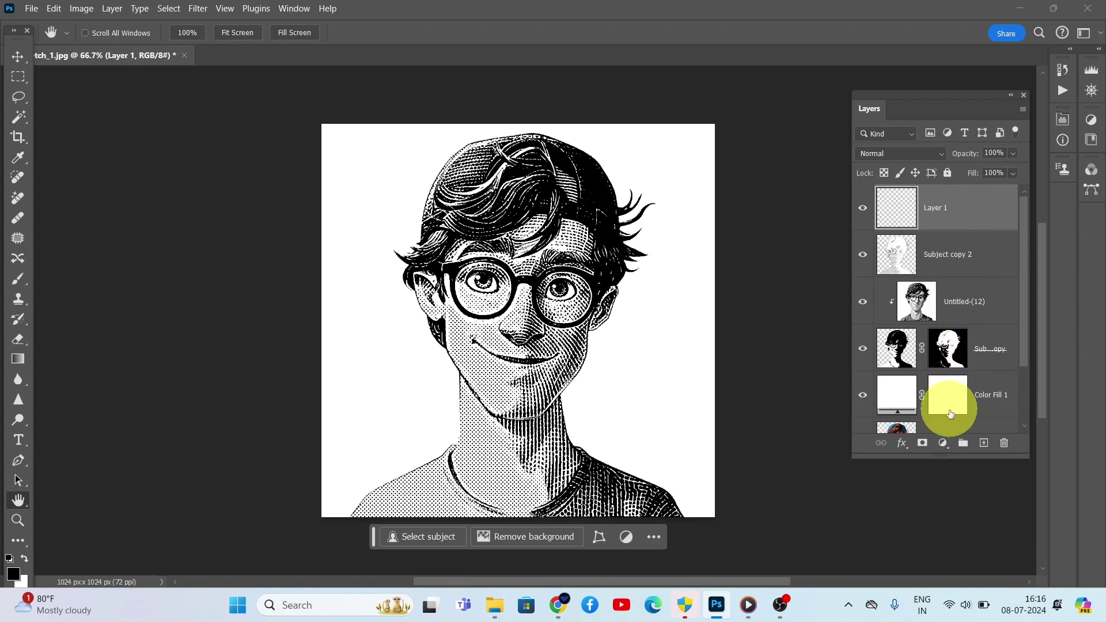
Select the Subject layer's pixels and invert the selection, with Layer 1 active.
scroll(946, 371, "down", 2)
left_click(909, 364)
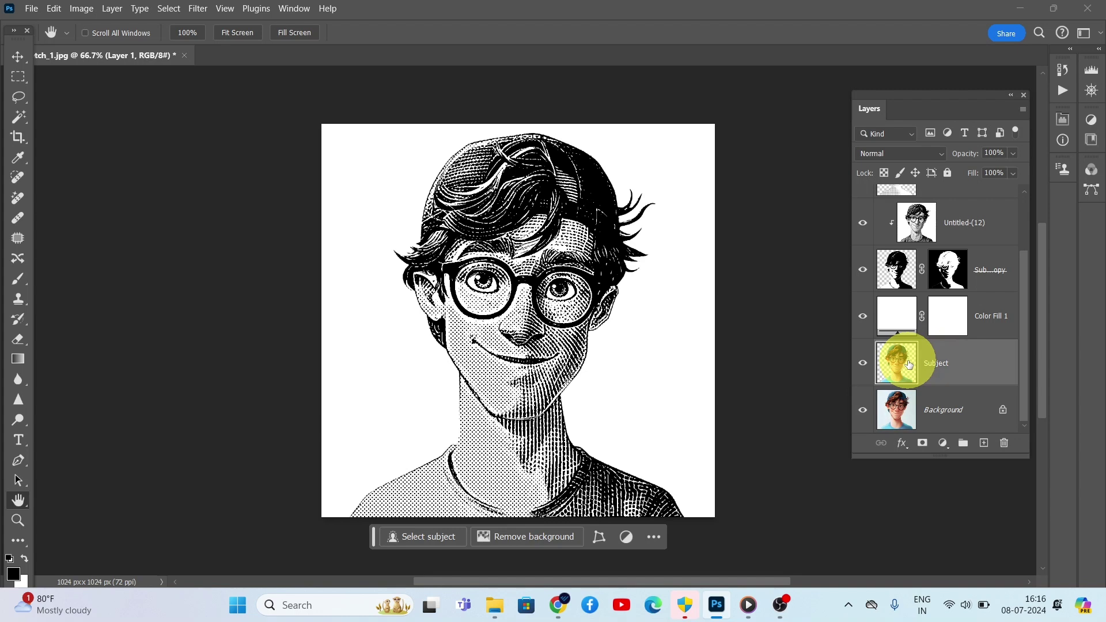
right_click(909, 364)
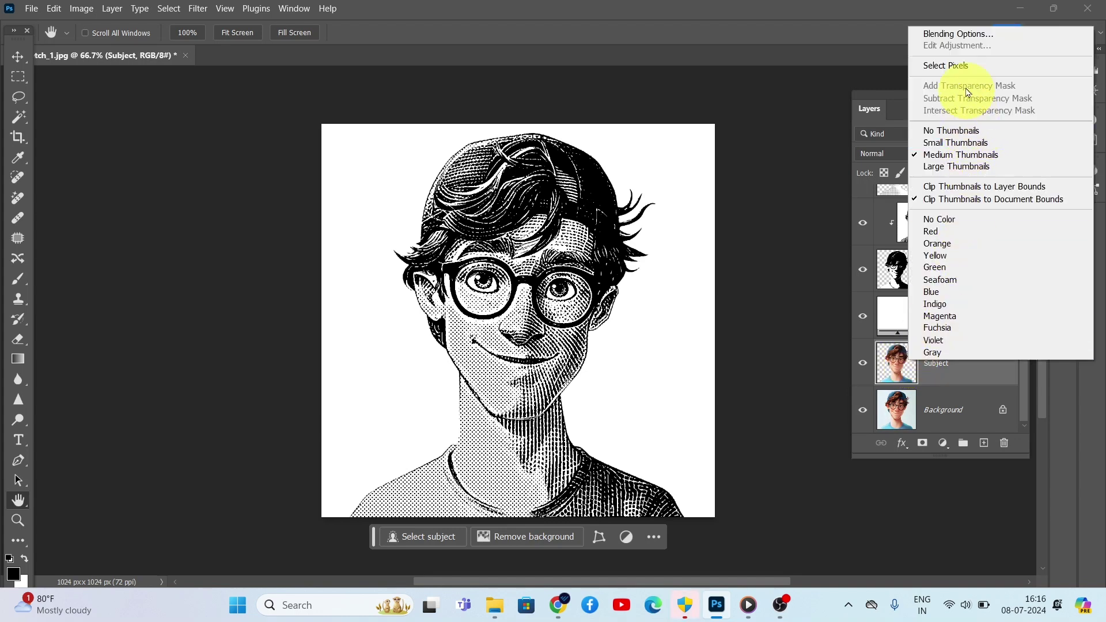
left_click(967, 68)
scroll(974, 345, "up", 5)
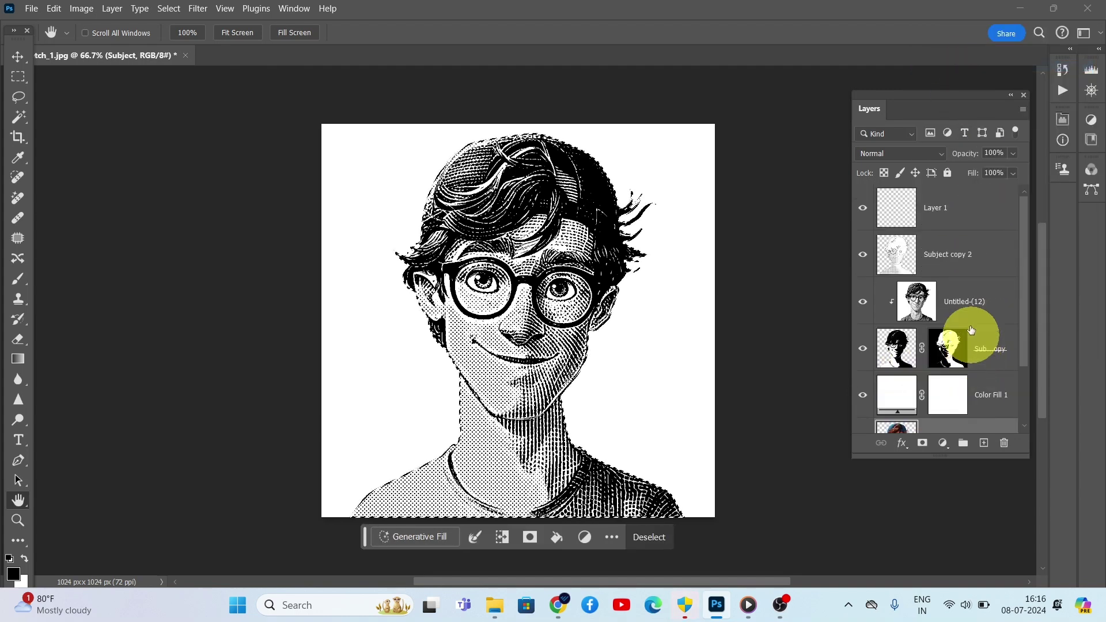
left_click(961, 211)
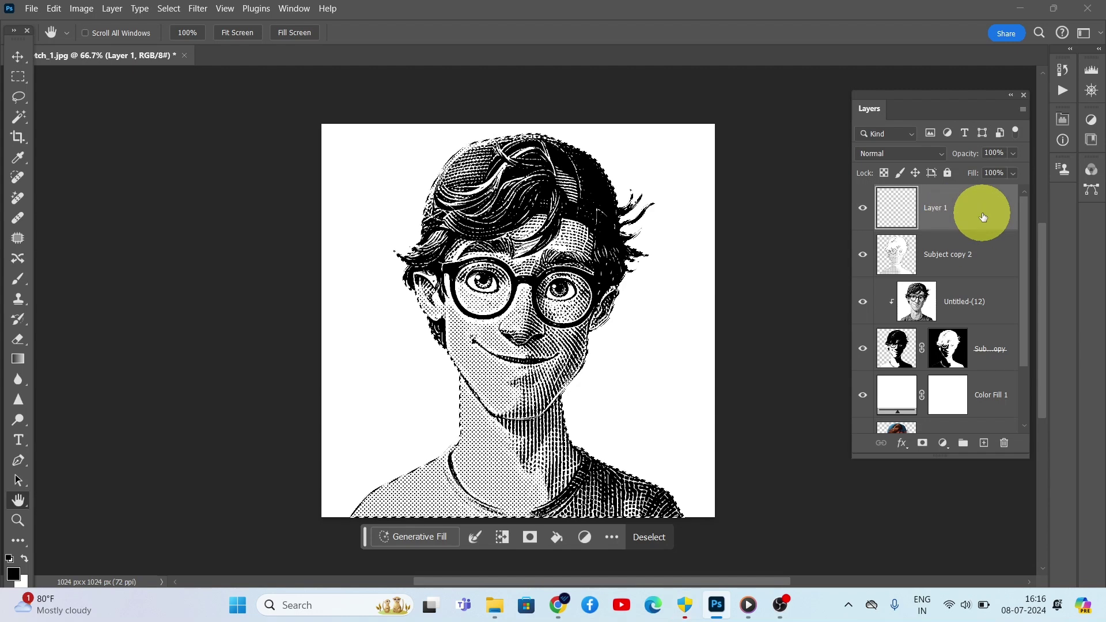
left_click(167, 10)
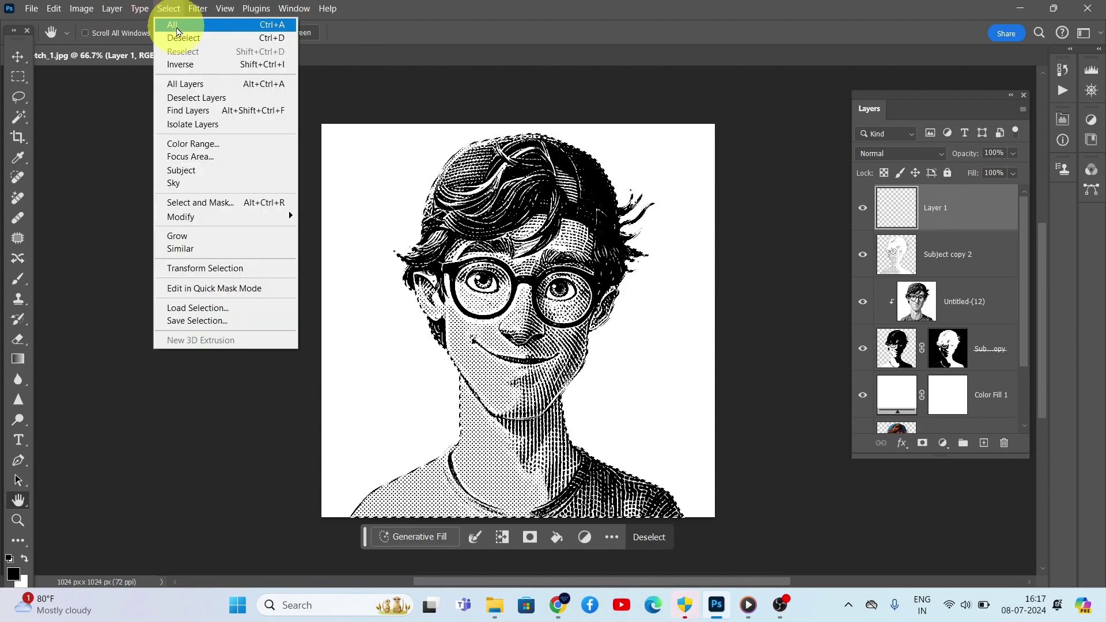
left_click(180, 64)
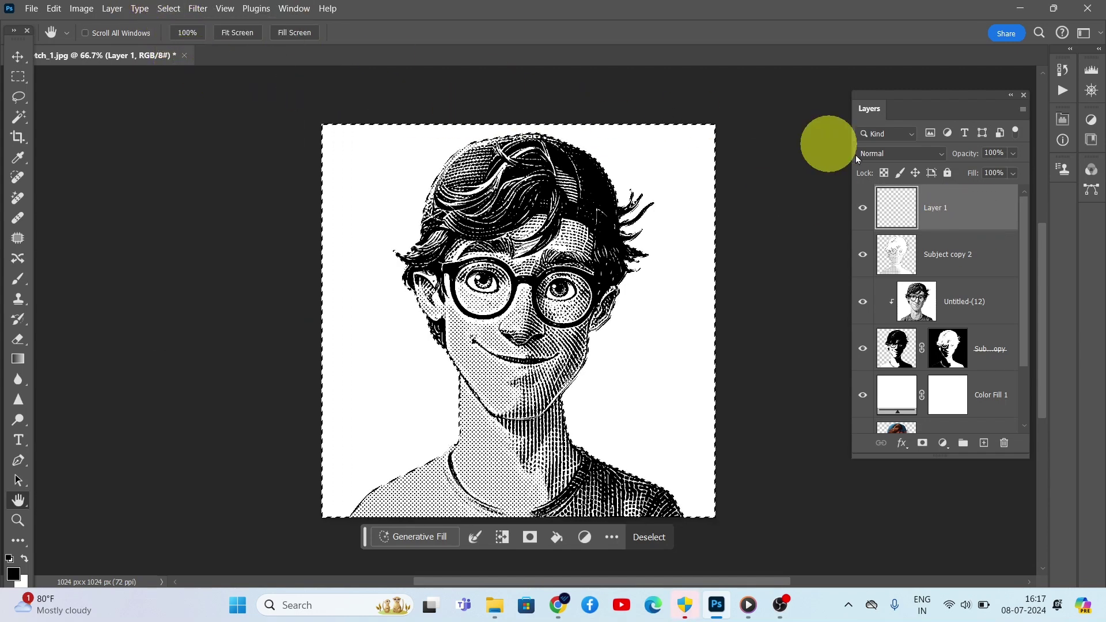
Add a layer mask to Layer 1 from the inverted selection and target its pixels.
left_click(923, 443)
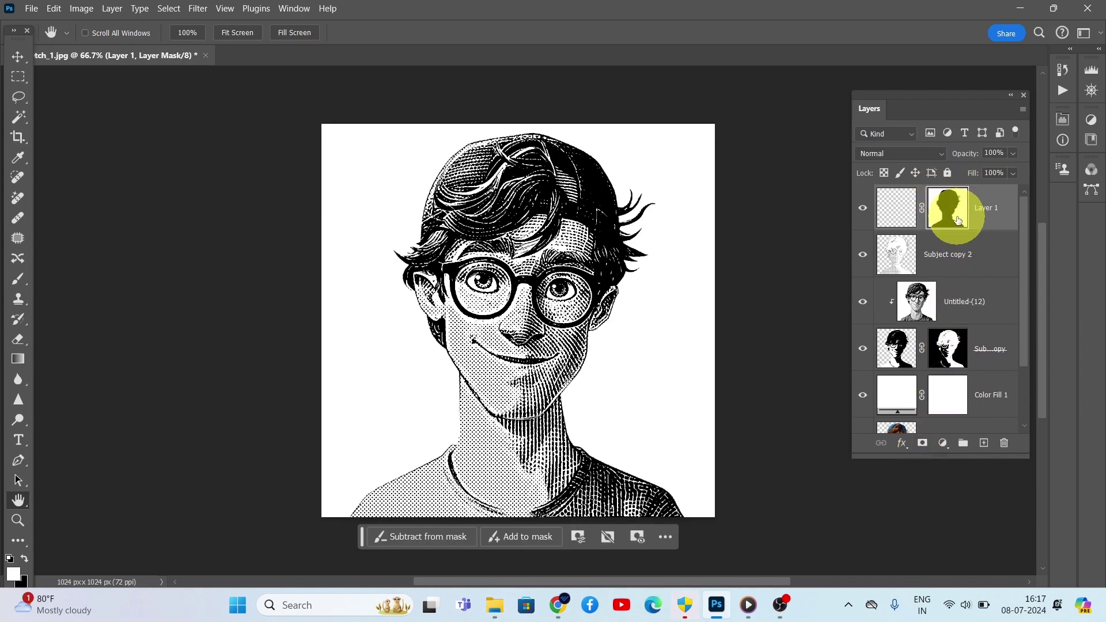
left_click(905, 212)
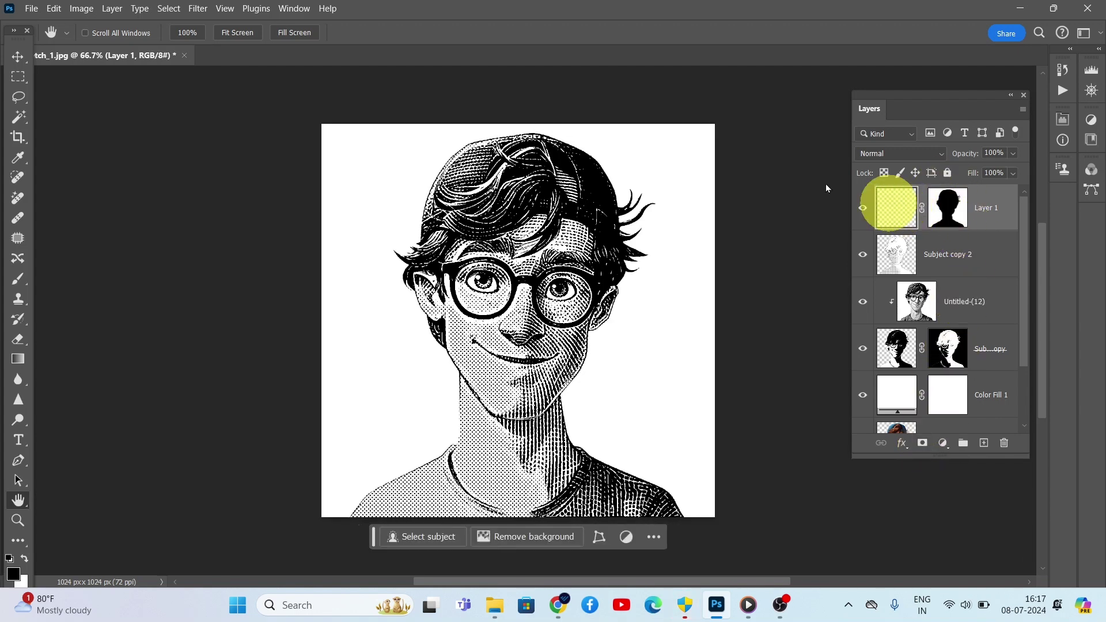
left_click(305, 15)
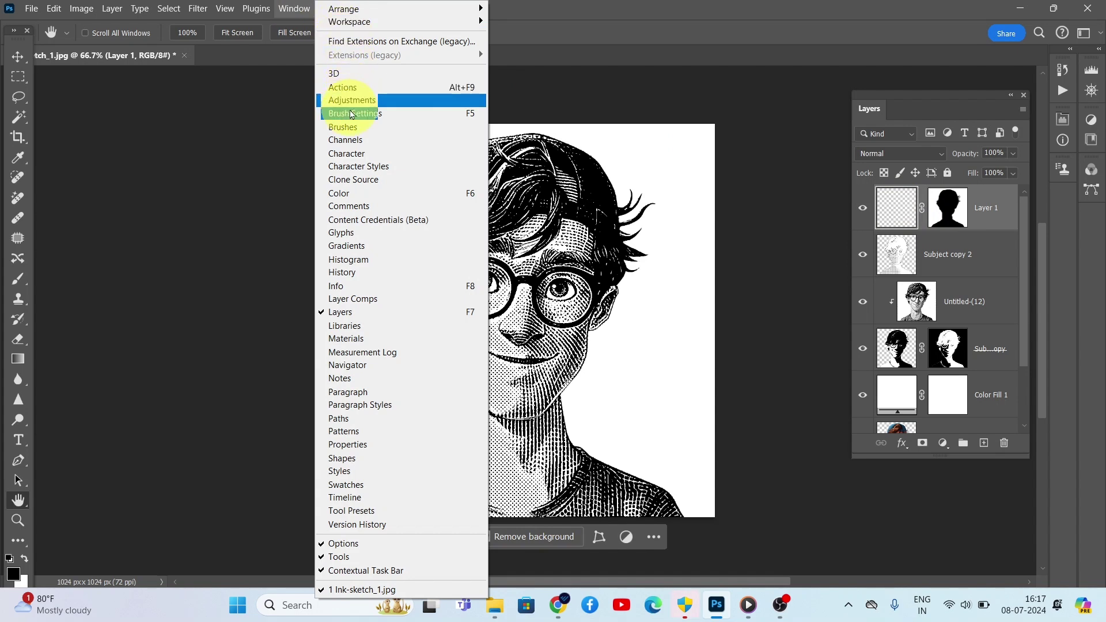
Dock the Brushes panel beside the canvas and pick a Half Tone brush preset.
left_click(345, 127)
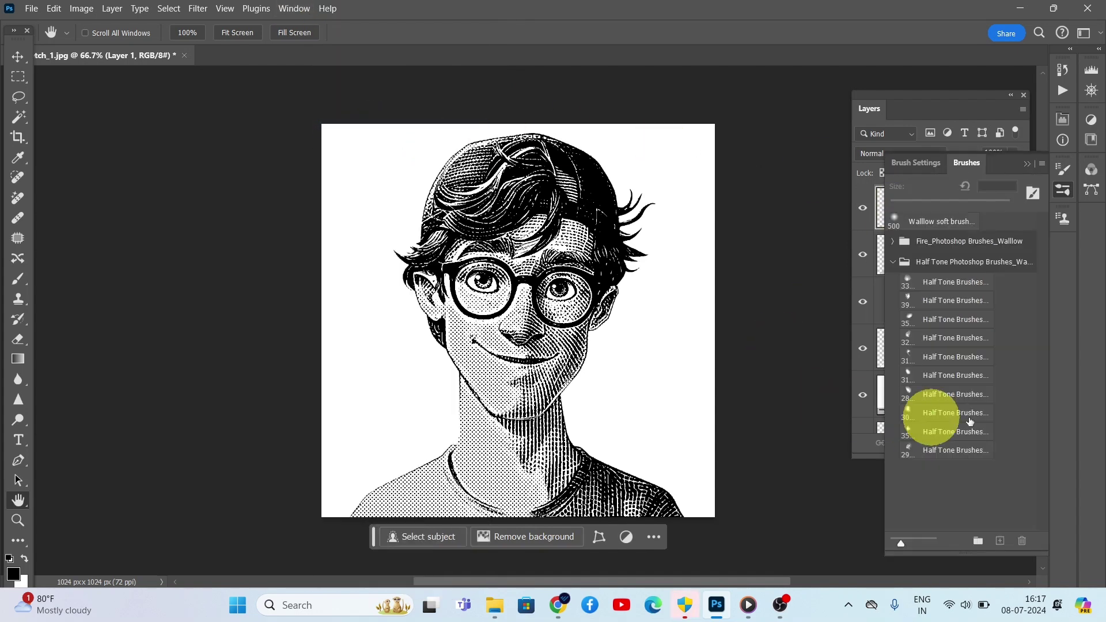
mouse_move(978, 167)
left_mouse_down()
mouse_move(1001, 163)
mouse_move(567, 164)
mouse_move(216, 136)
left_mouse_up()
left_click(175, 405)
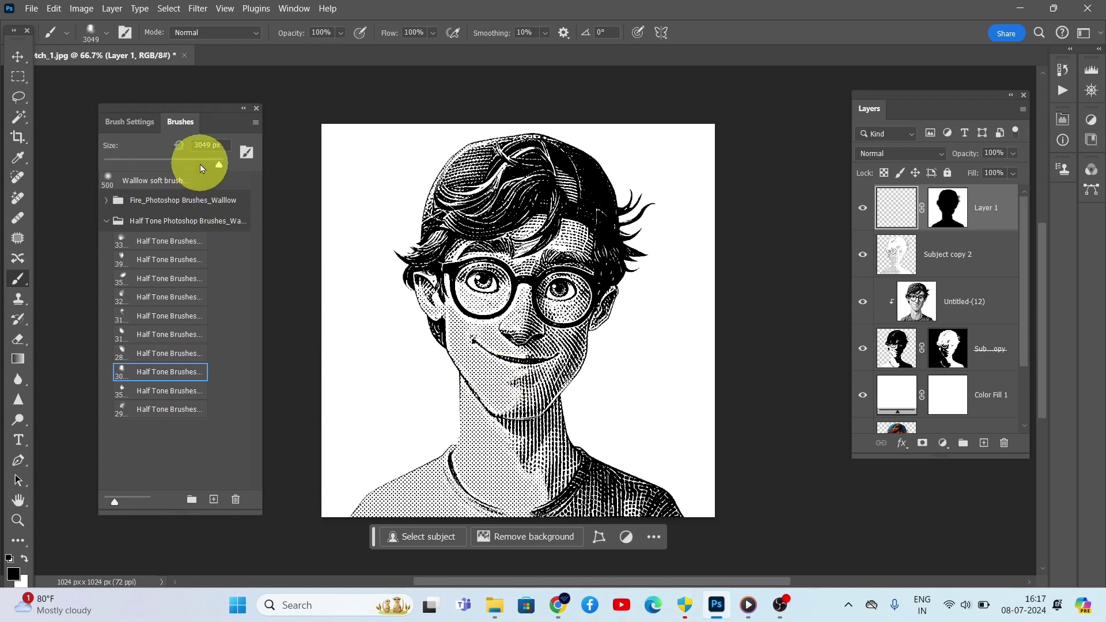
Paint 600 px halftone dots beside the lower face and along the right of the hair, then add Layer 2.
left_click(512, 376)
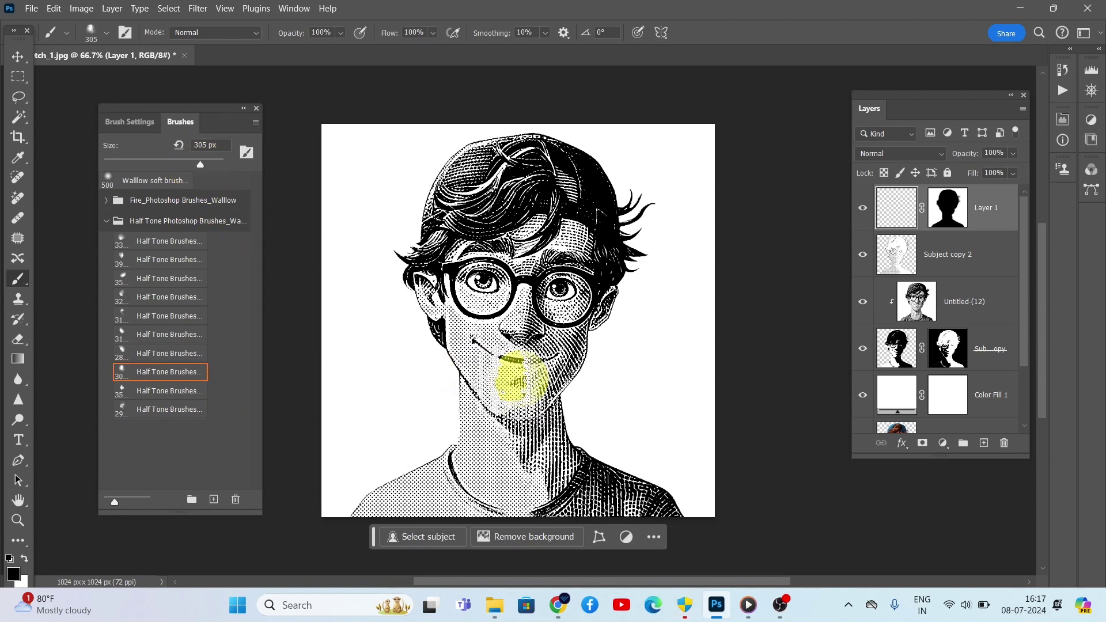
key("bracketright")
key("bracketright")
key("bracketright")
left_click(523, 383)
left_click(531, 373)
left_click(513, 337)
left_click_drag(593, 284, 568, 234)
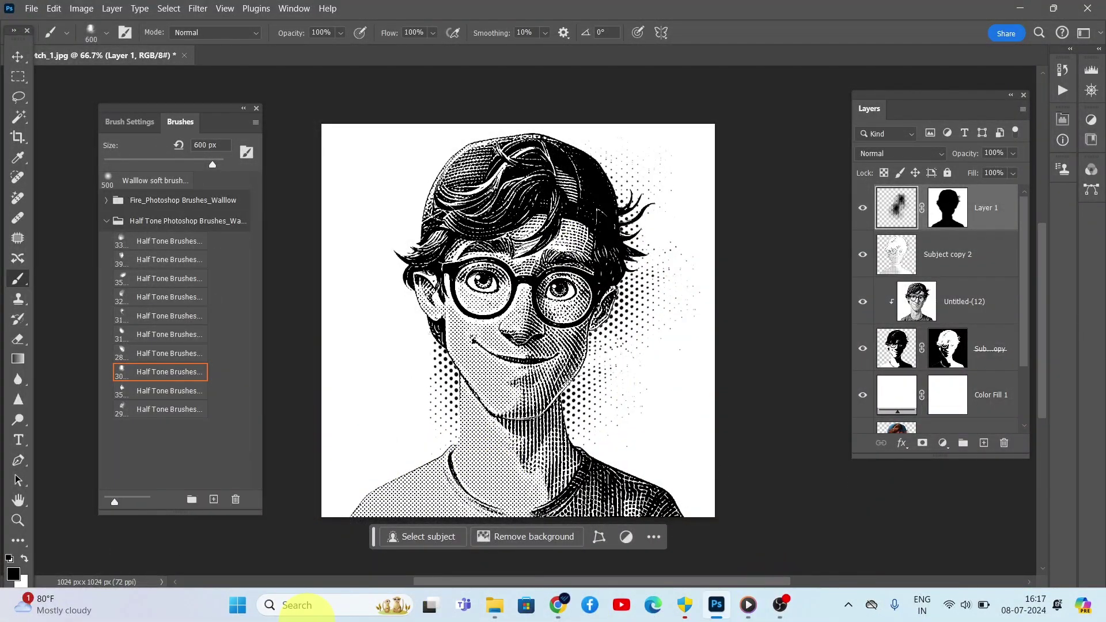
left_click(984, 443)
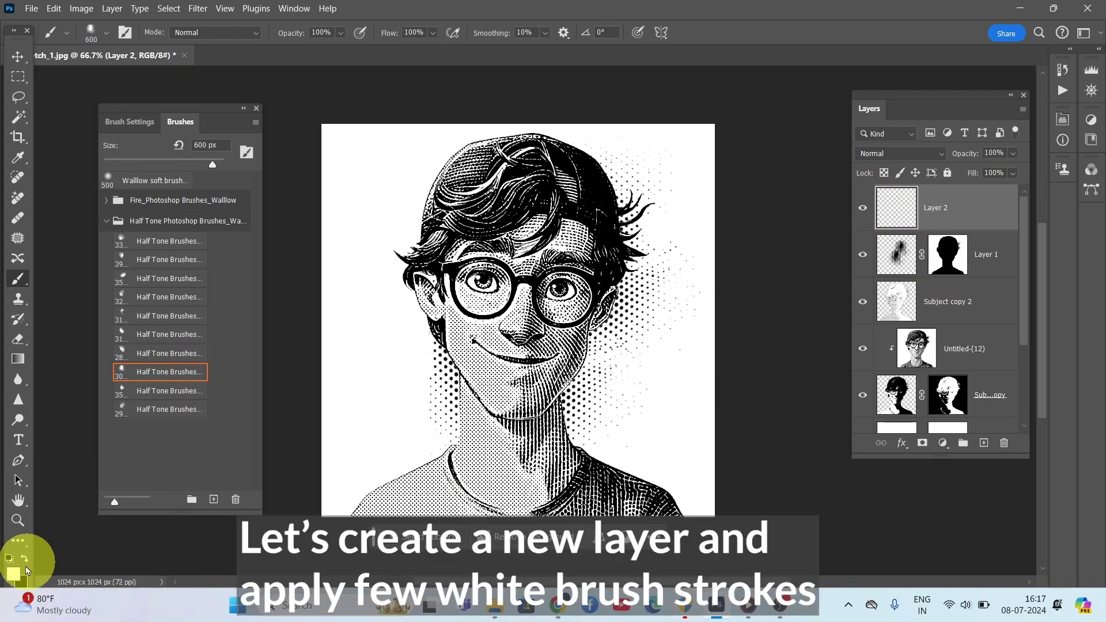
Set the foreground paint colour to white and return to the halftone brush.
left_click(11, 574)
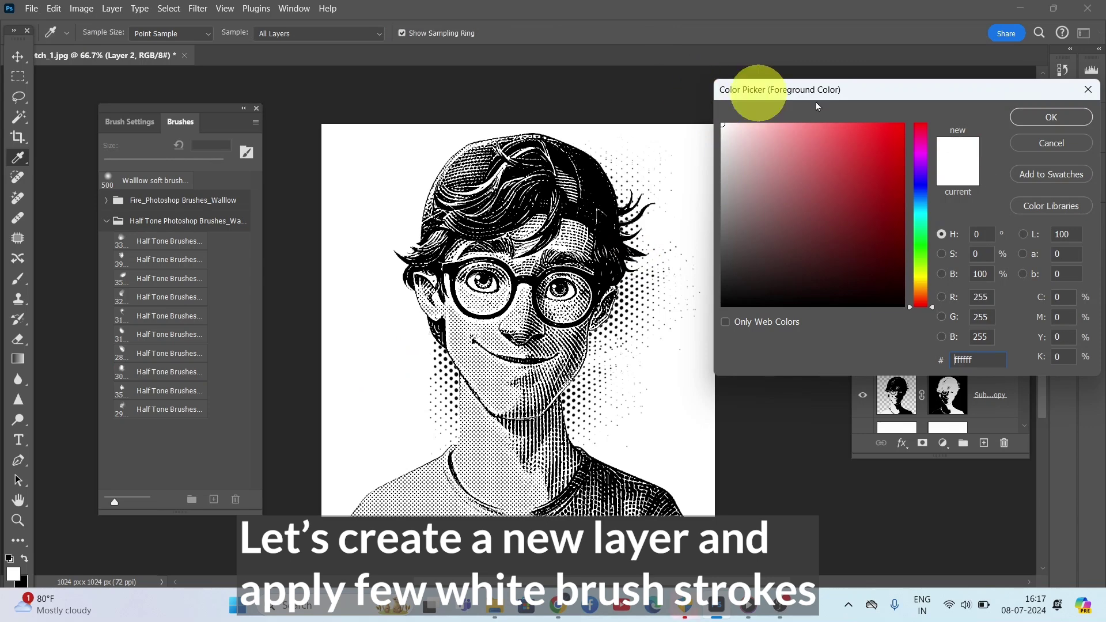
left_click(1052, 118)
key("b")
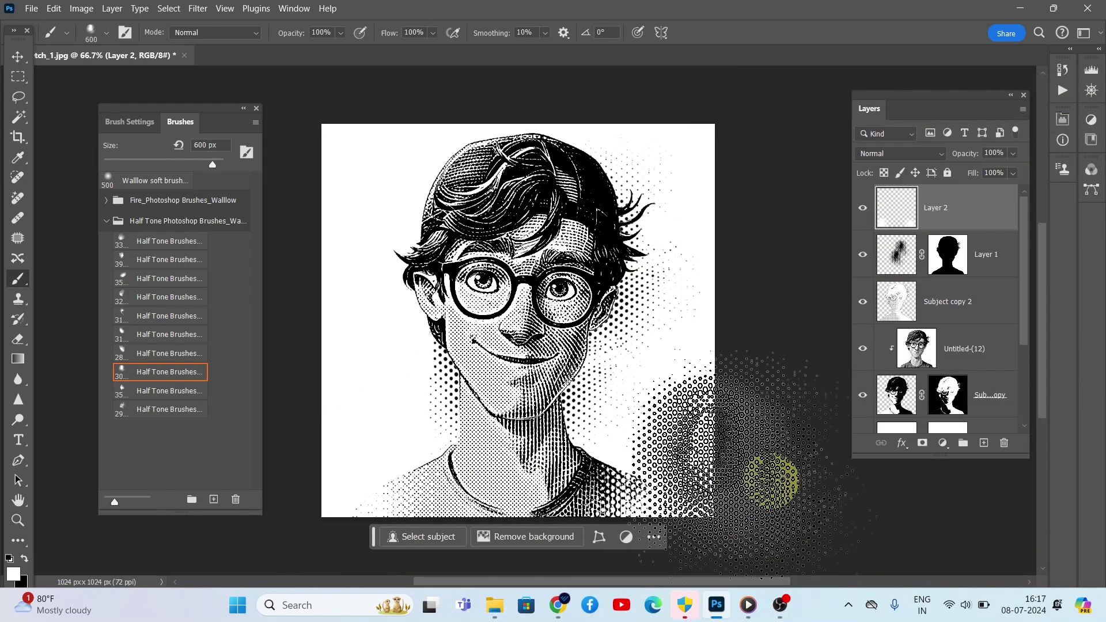
Group Layer 2 through Subject into Group 1, toggling its visibility to compare with the original.
scroll(770, 476, "down", 3)
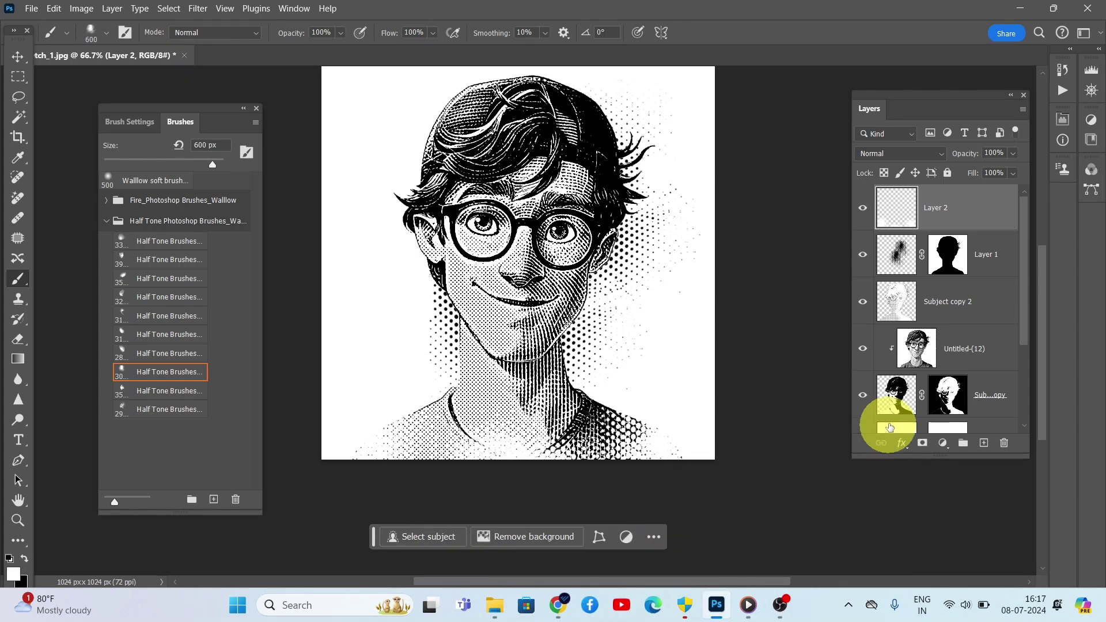
scroll(395, 423, "up", 3)
scroll(395, 424, "up", 1)
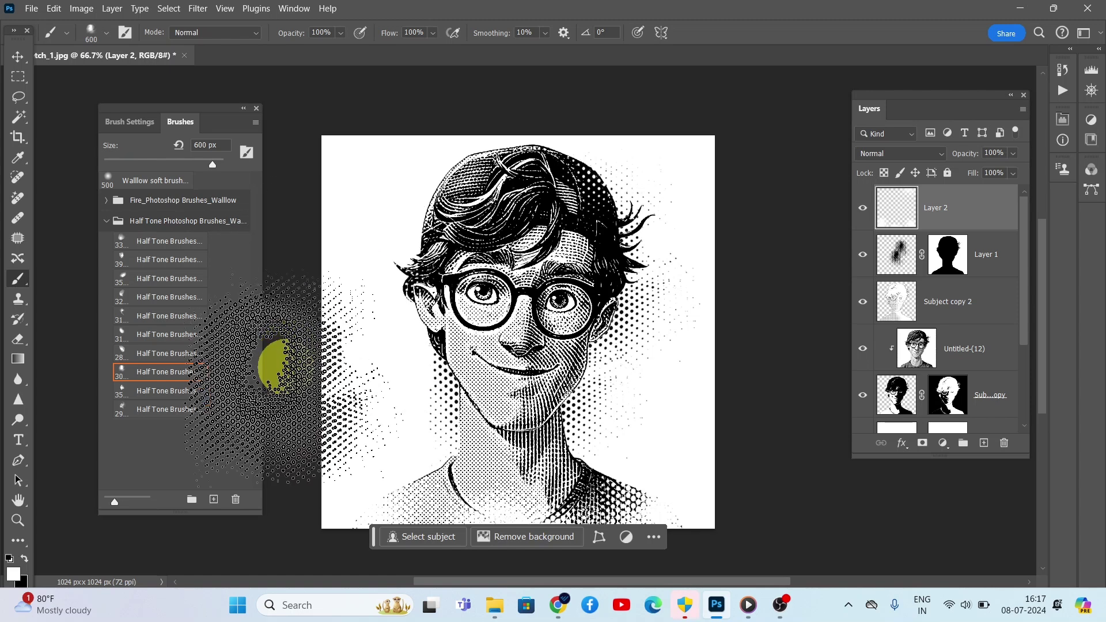
mouse_move(716, 604)
scroll(1049, 408, "down", 1)
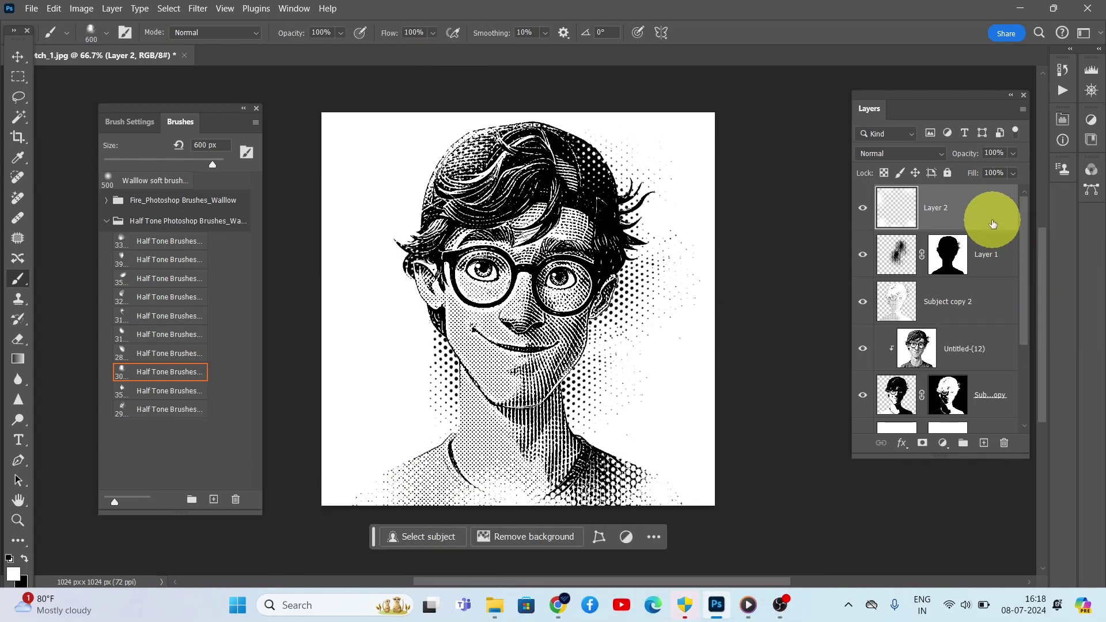
scroll(977, 231, "down", 2)
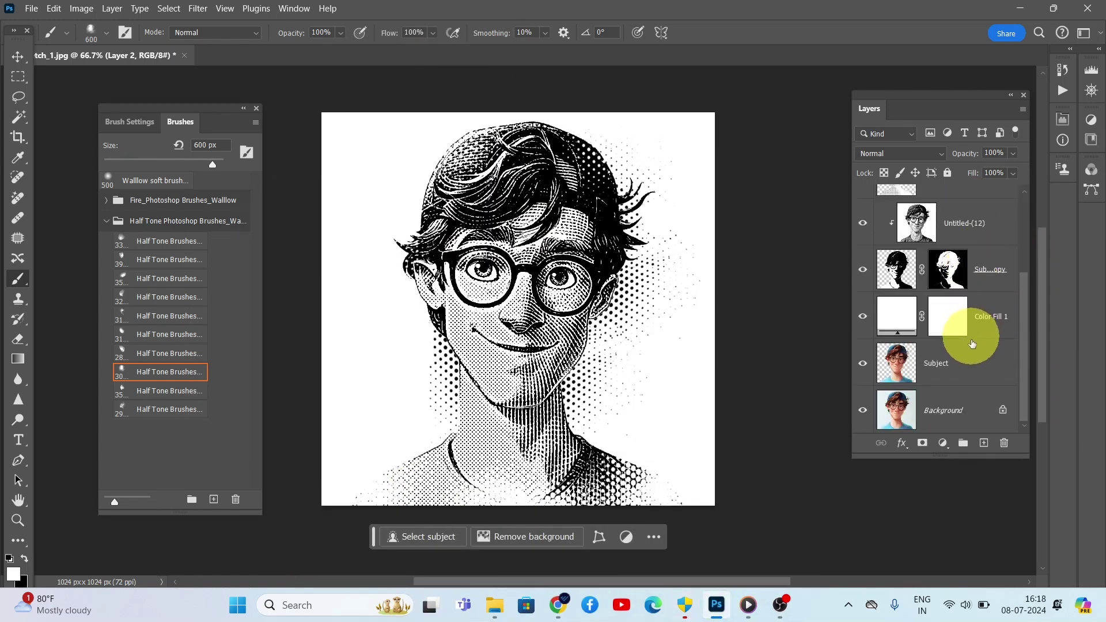
left_click(973, 371, "shift")
key("ctrl+g")
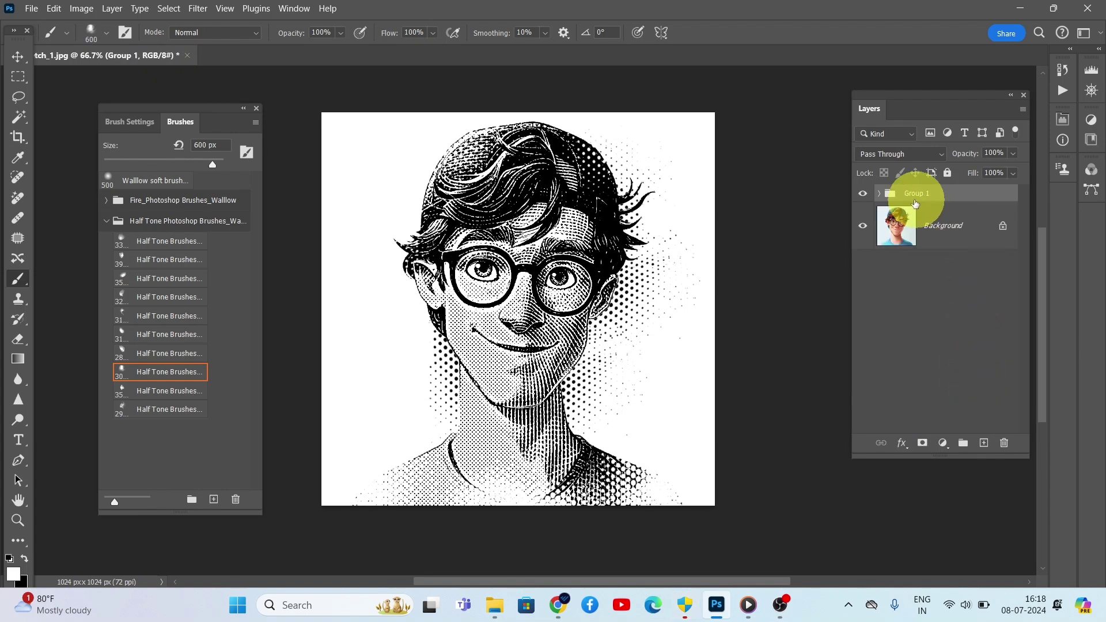
left_click(863, 194)
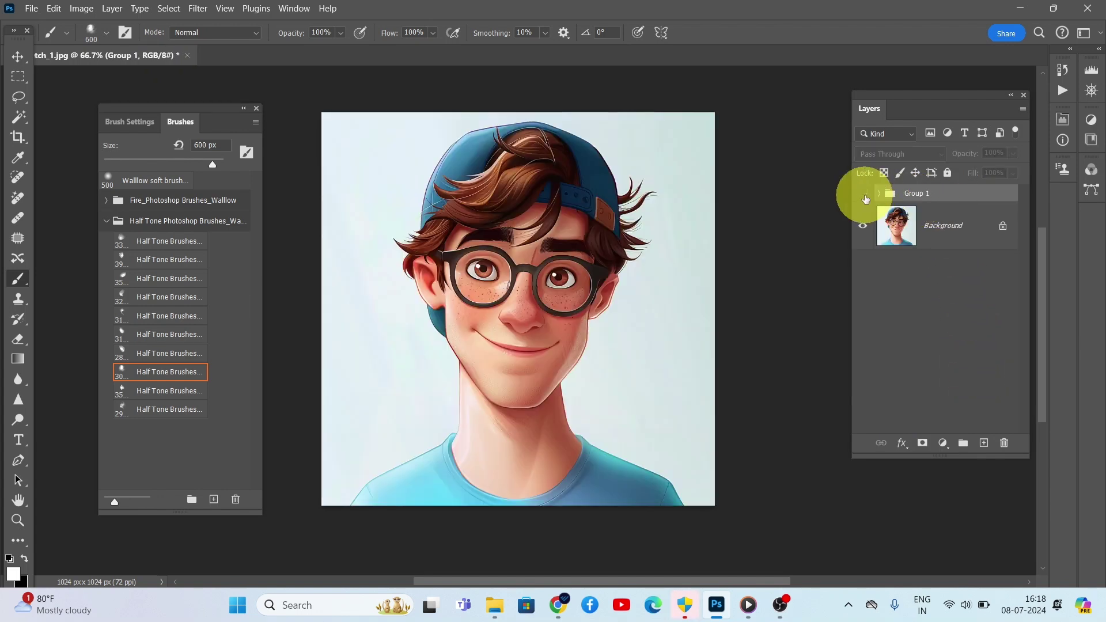
left_click(864, 195)
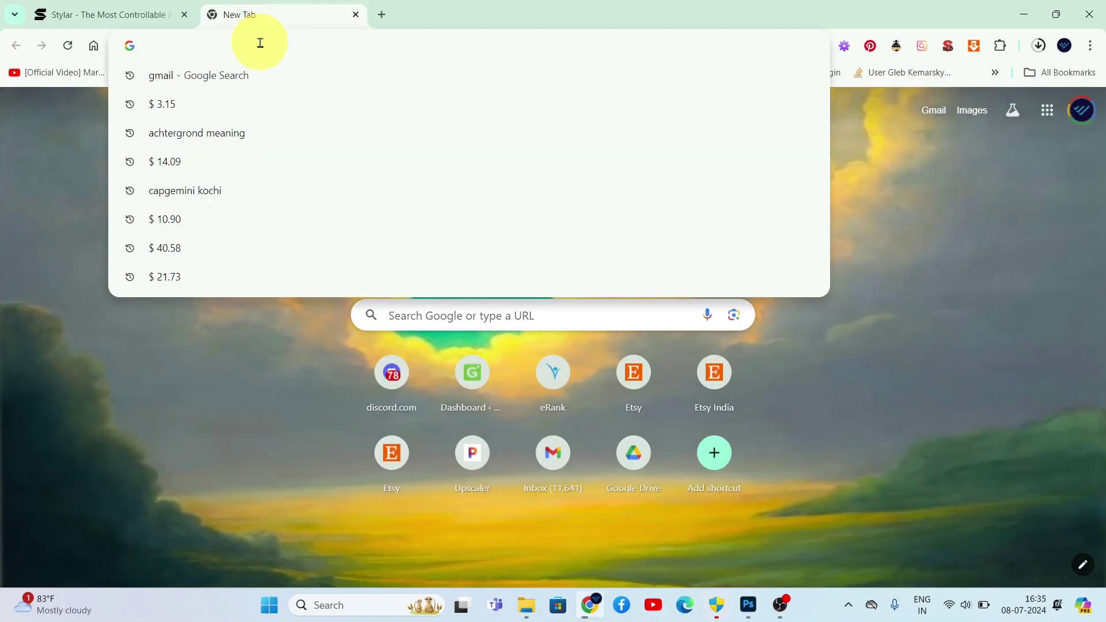
Go to pixelcut.ai's Image Upscaler and upscale Ink-sketch_2a at 4x.
type("Pixelcut.ai")
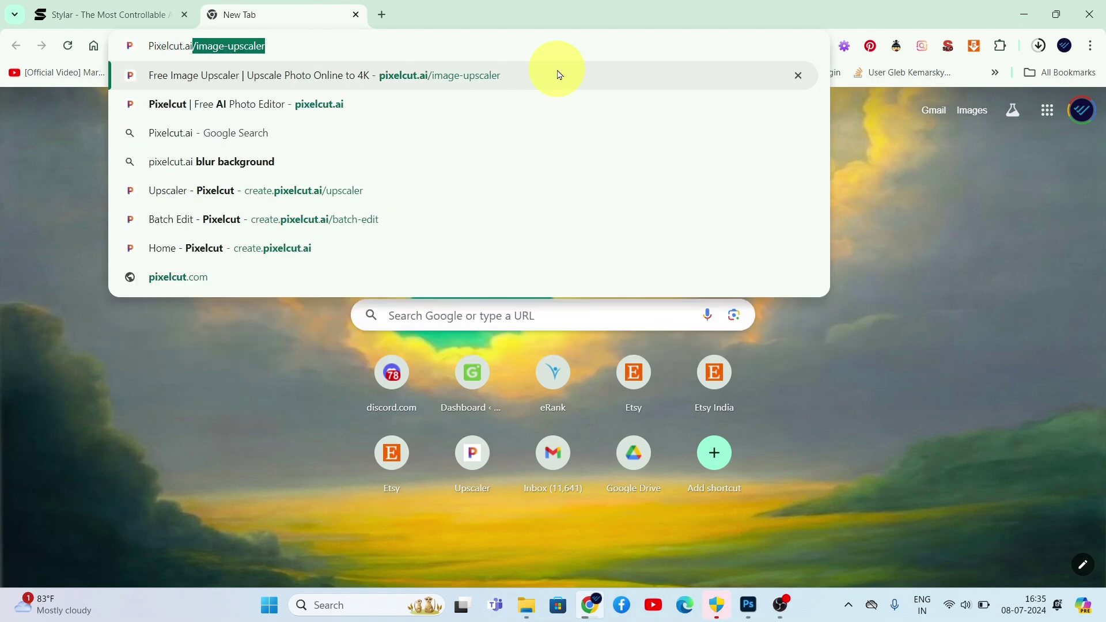
key("Delete")
key("Return")
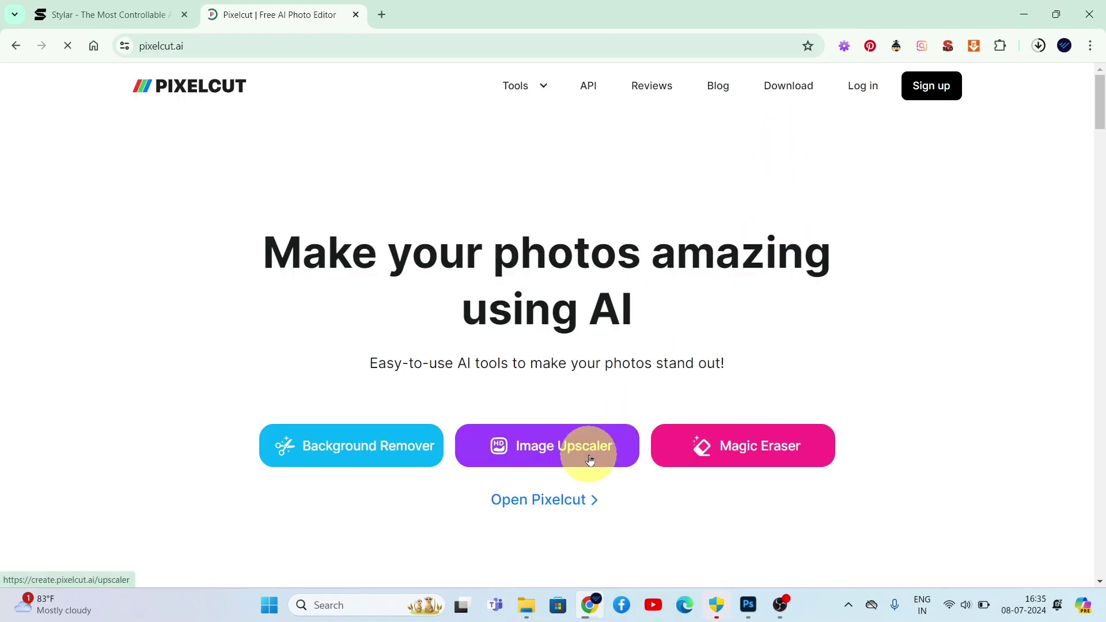
left_click(590, 459)
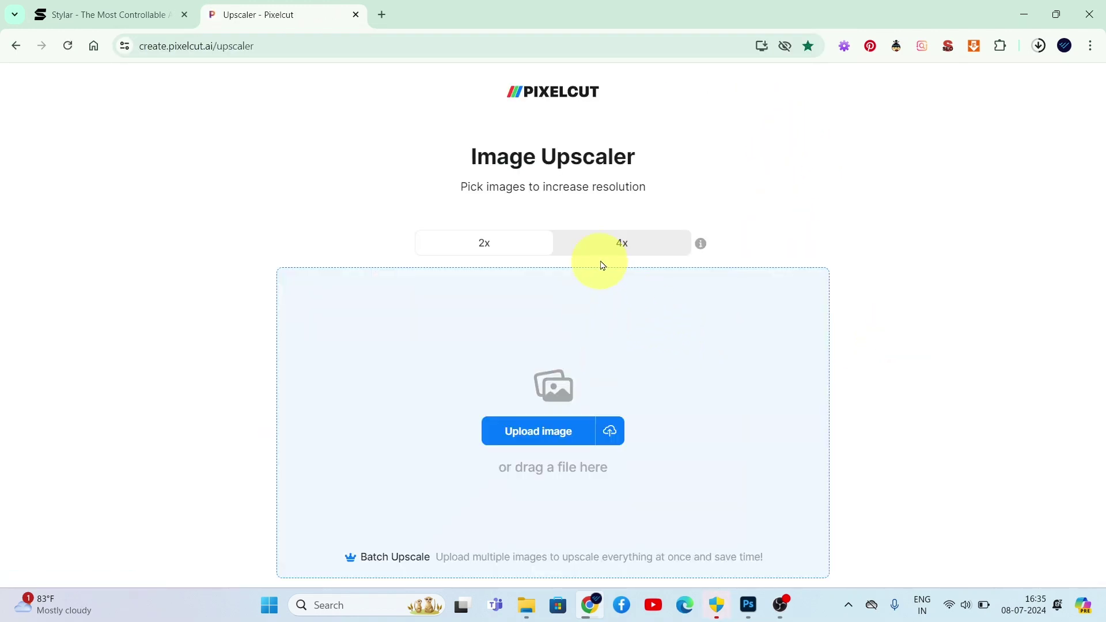
left_click(604, 248)
left_click(593, 426)
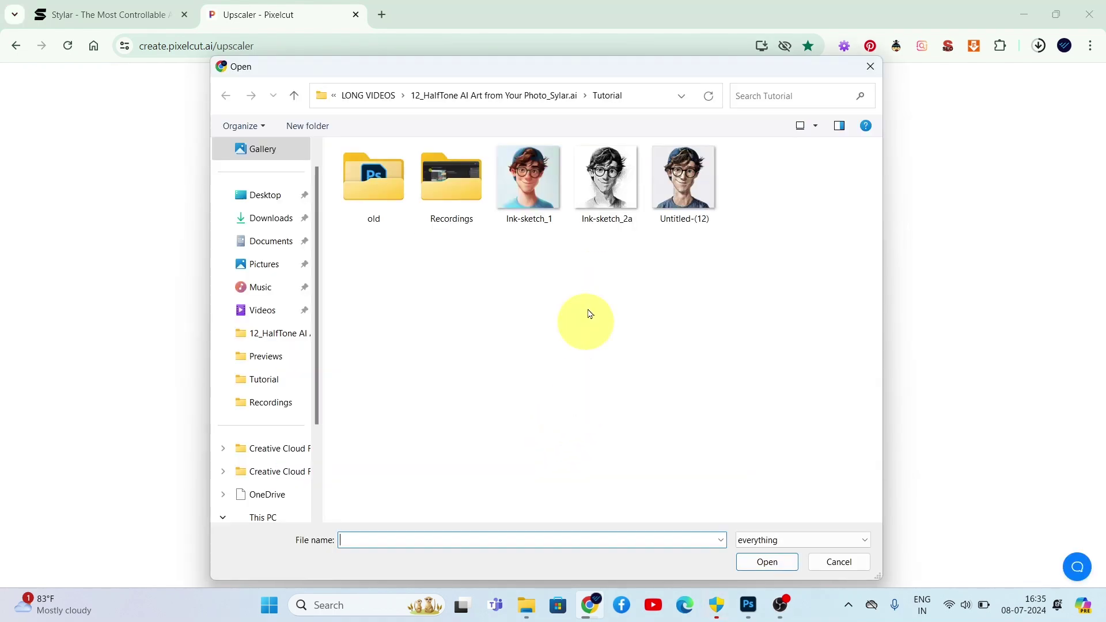
left_click(615, 199)
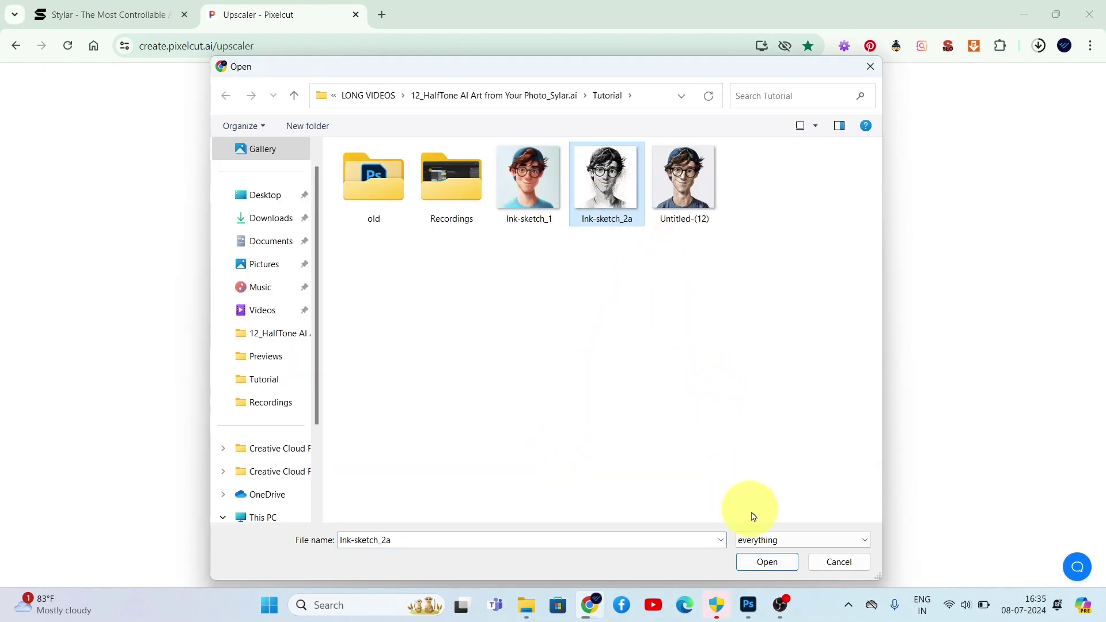
left_click(767, 562)
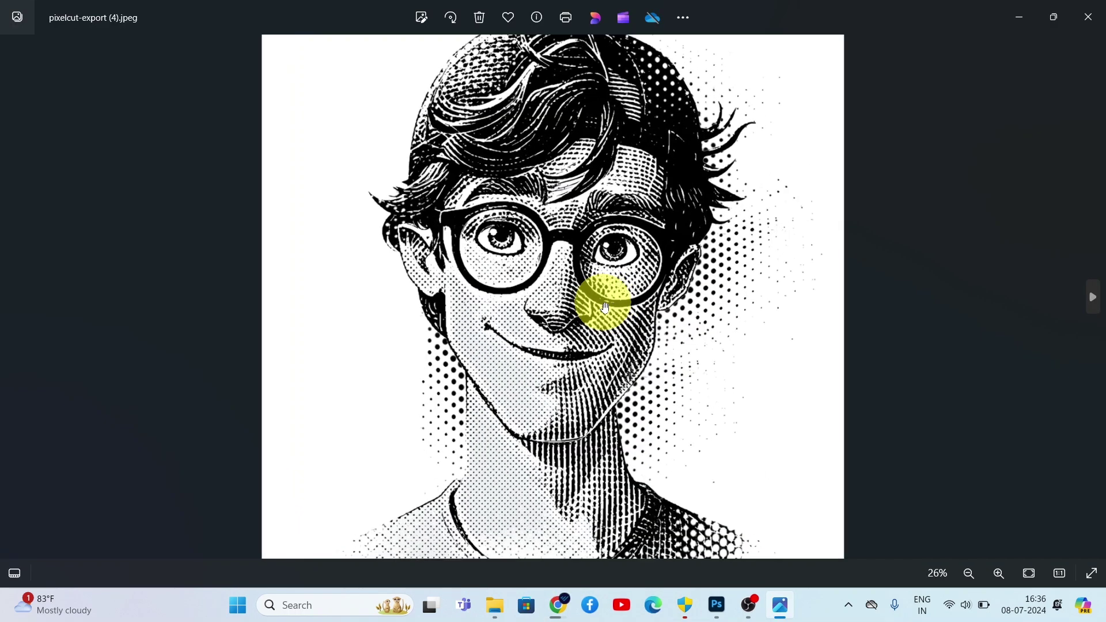
scroll(605, 301, "up", 5)
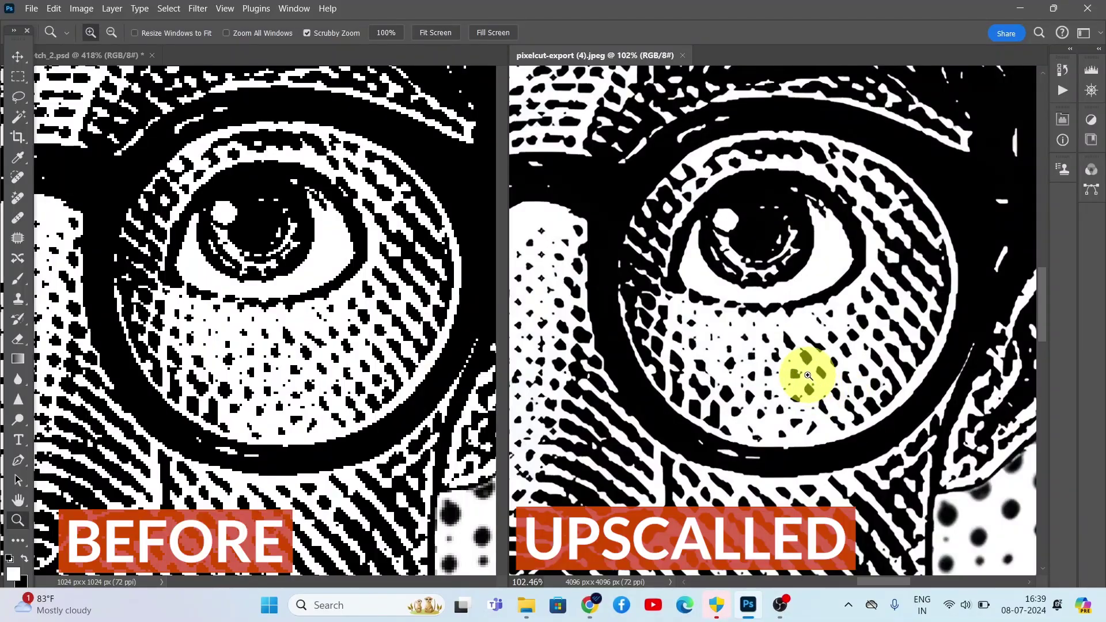
Zoom out on the upscaled pixelcut-export (4).jpeg to compare it with the original sketch.
left_click_drag(822, 386, 810, 405)
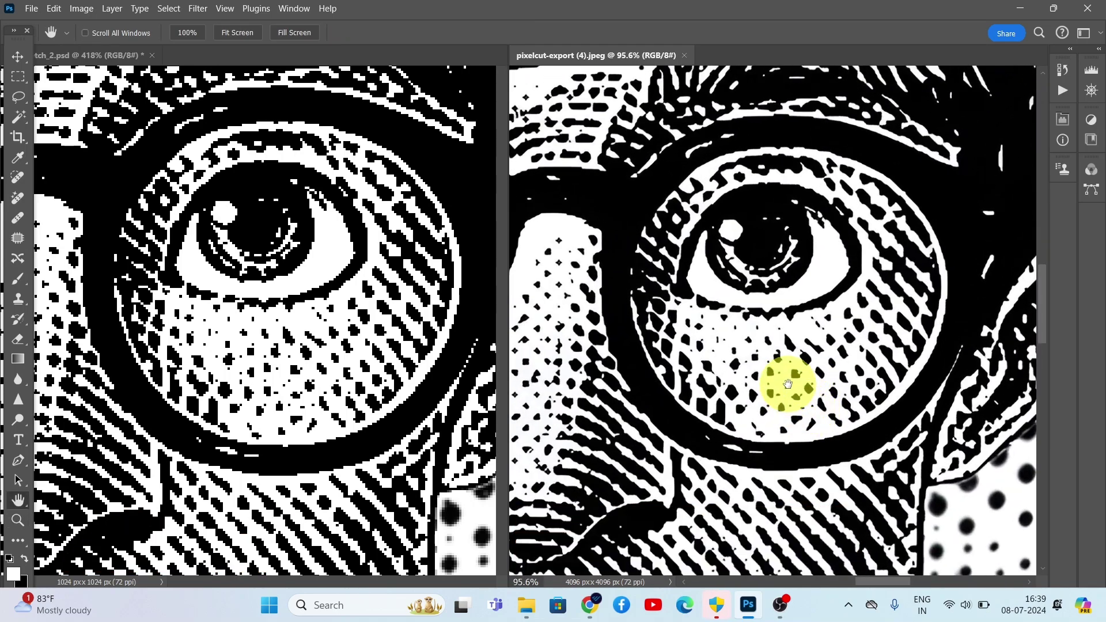